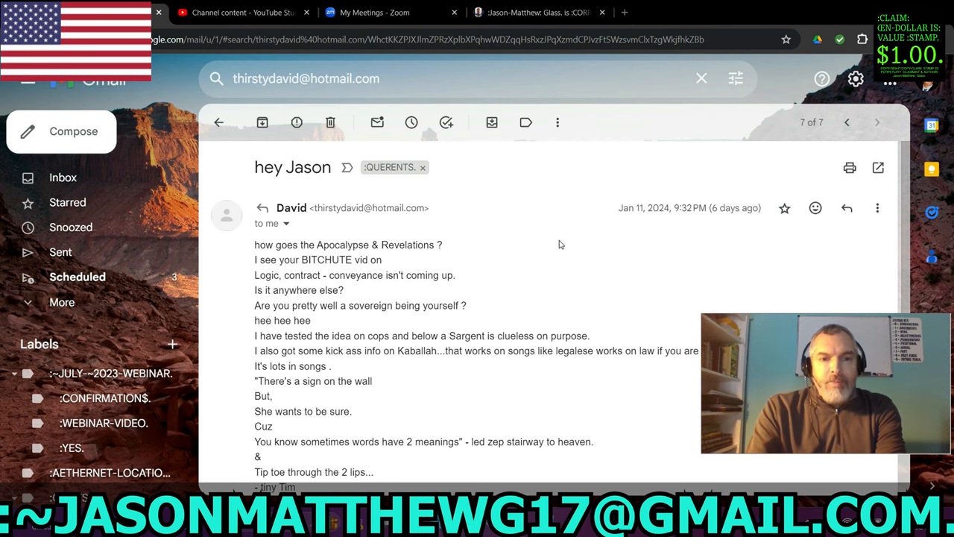
scroll(561, 244, down, 2)
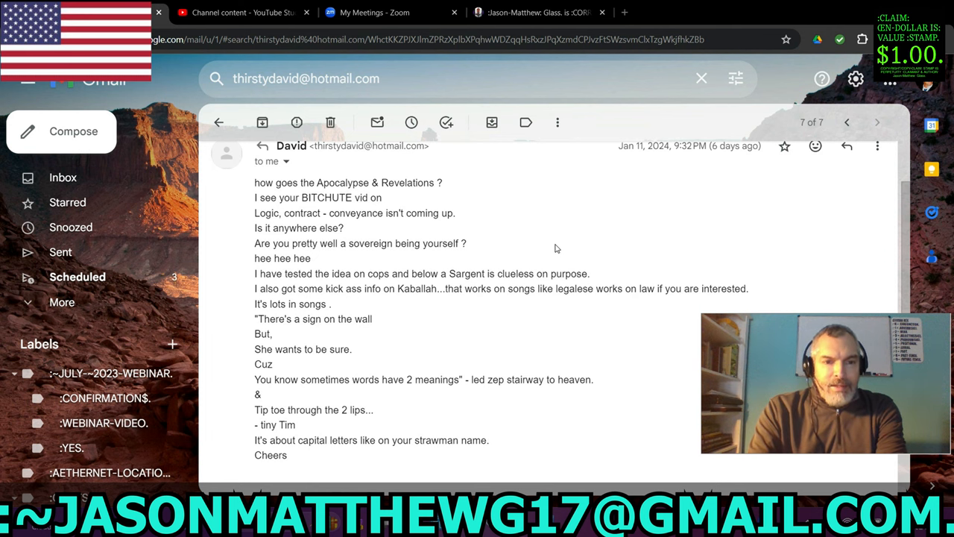
scroll(589, 299, down, 2)
scroll(619, 339, down, 1)
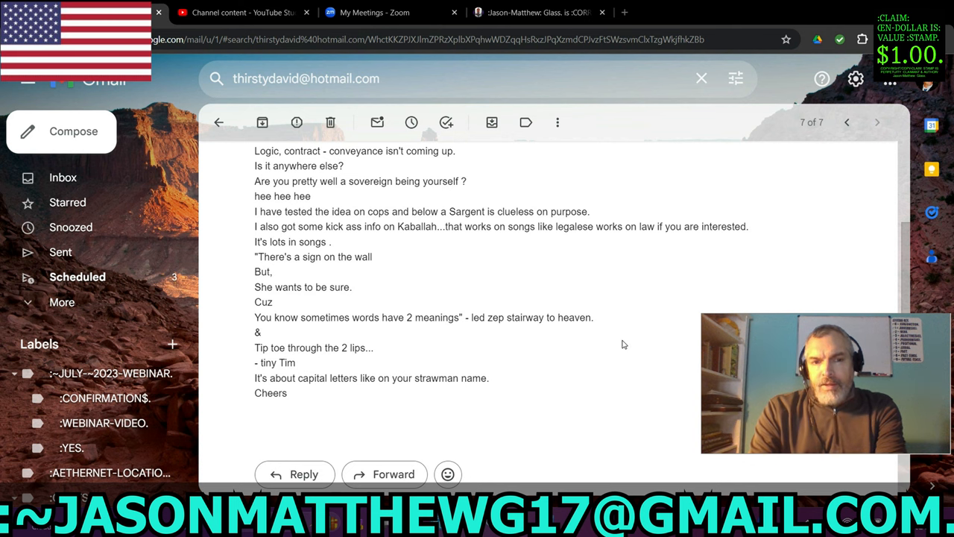
scroll(624, 344, up, 1)
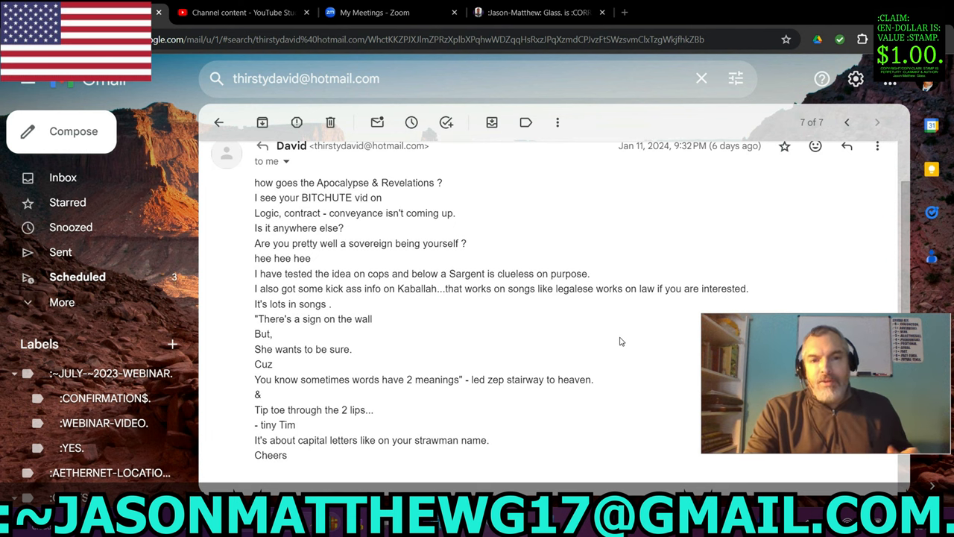
scroll(622, 341, up, 2)
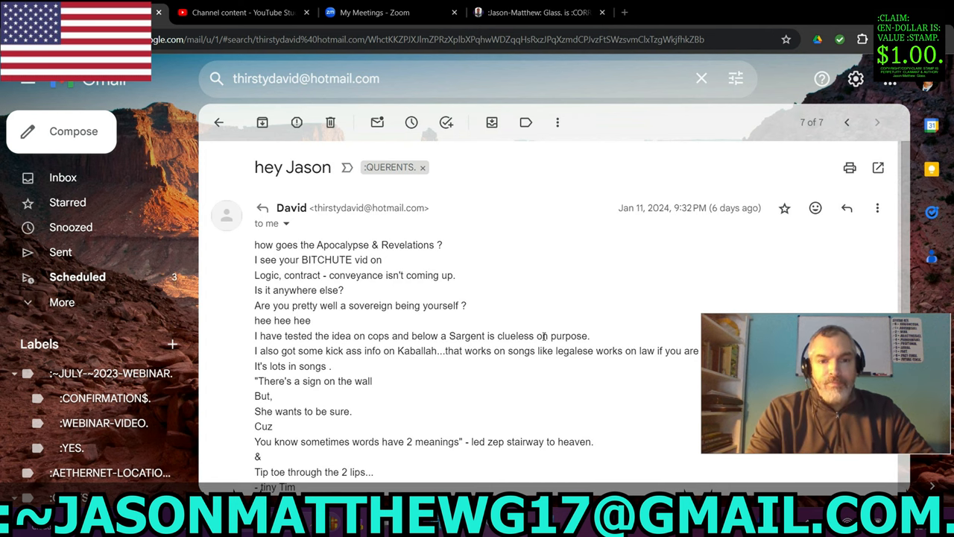
scroll(543, 337, down, 1)
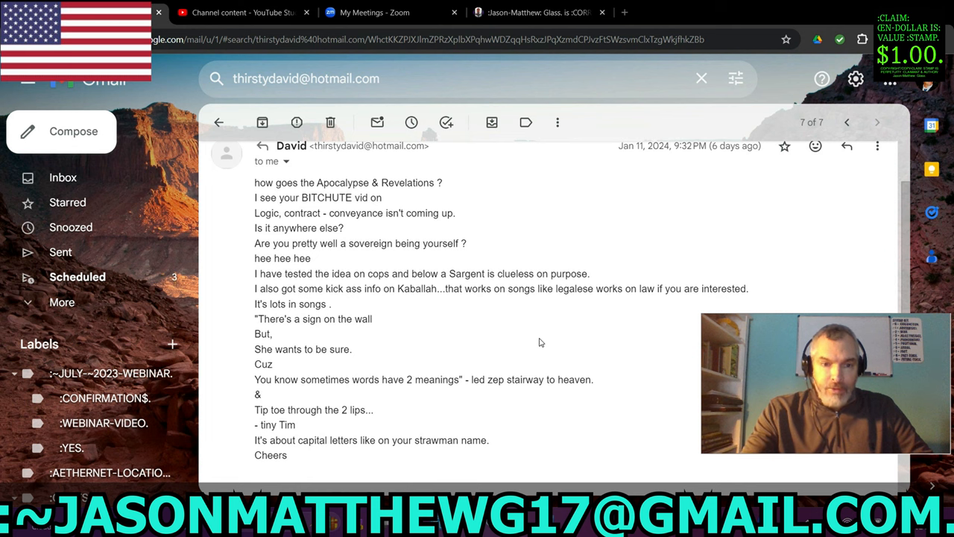
scroll(541, 342, up, 2)
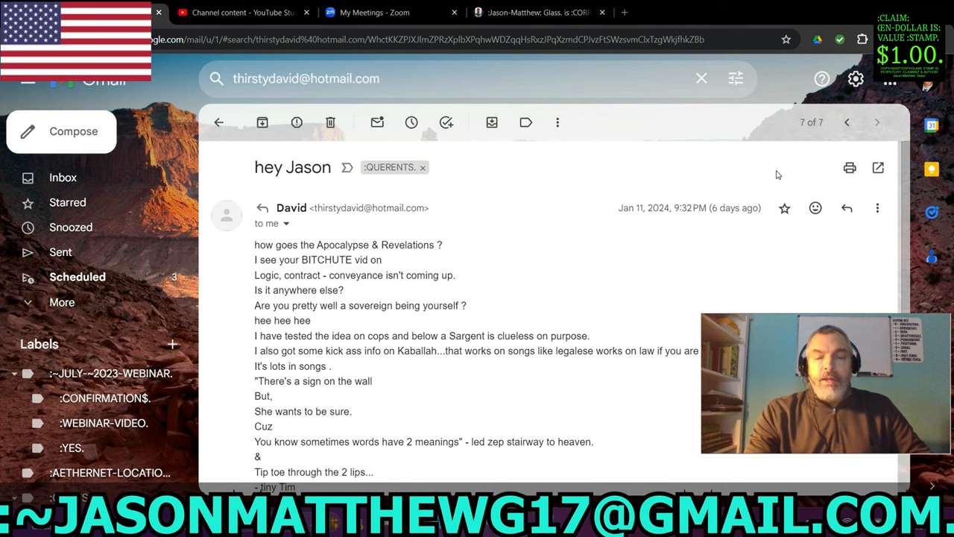
- Open message 6 of 7, the CONFIDENTIAL-KULEANA[???] reply, marking its 11:11 PM send time and the [???] heading
click(846, 123)
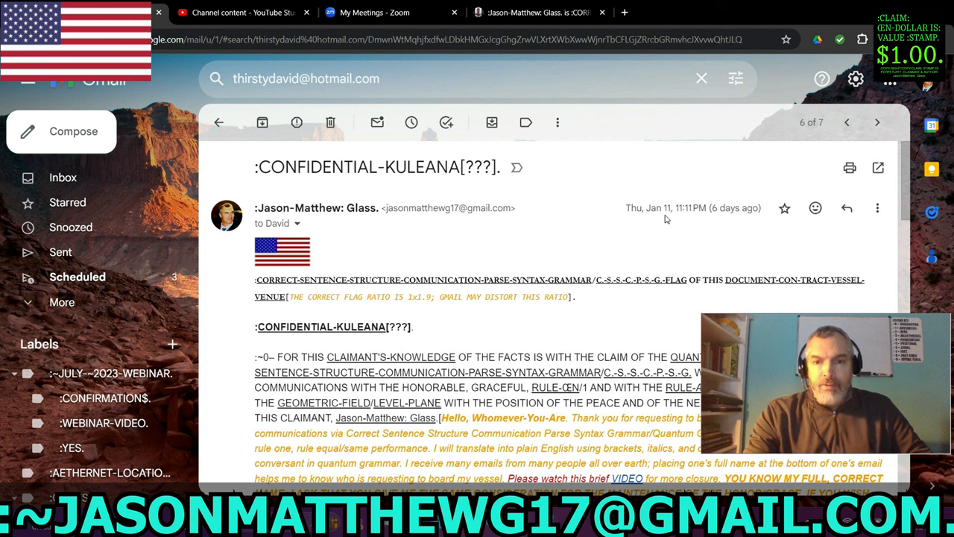
drag(675, 208, 708, 208)
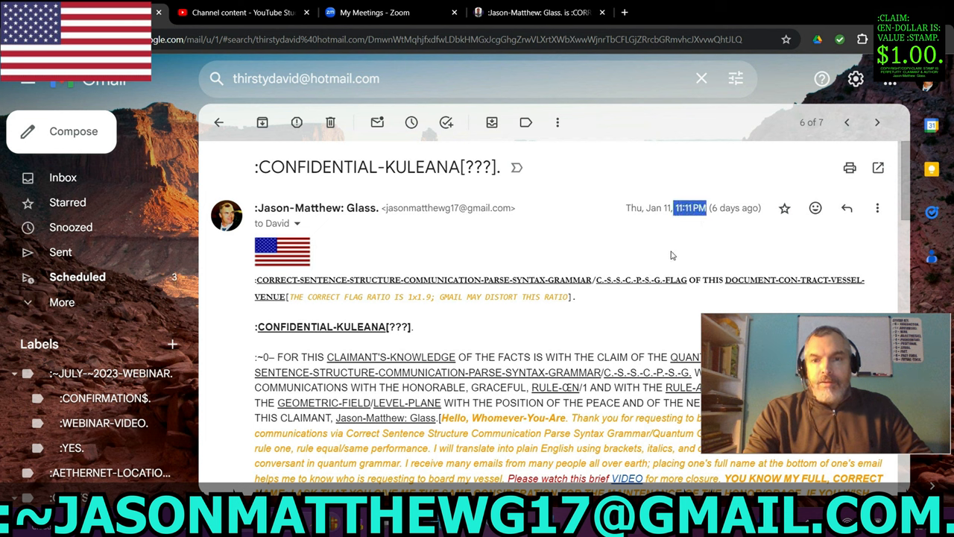
click(631, 164)
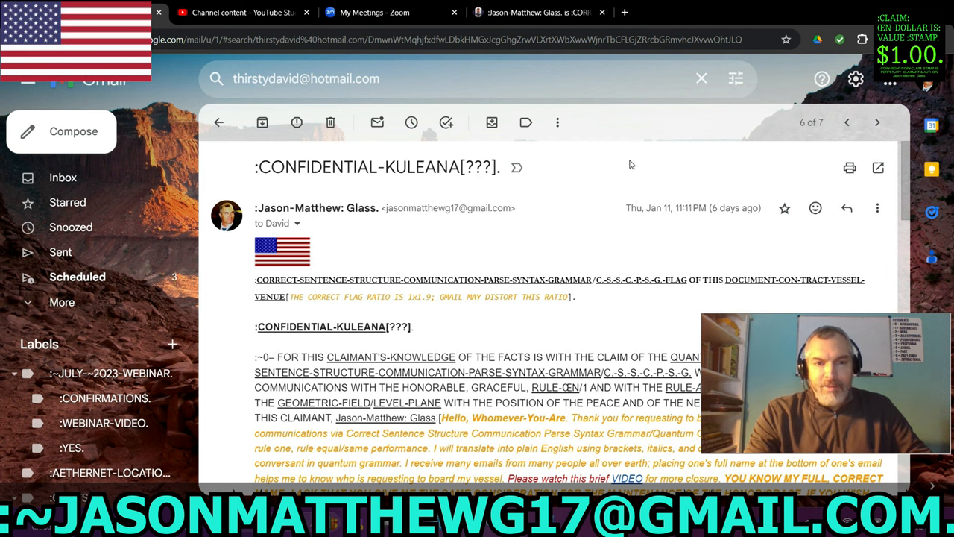
scroll(631, 164, down, 2)
scroll(618, 171, down, 2)
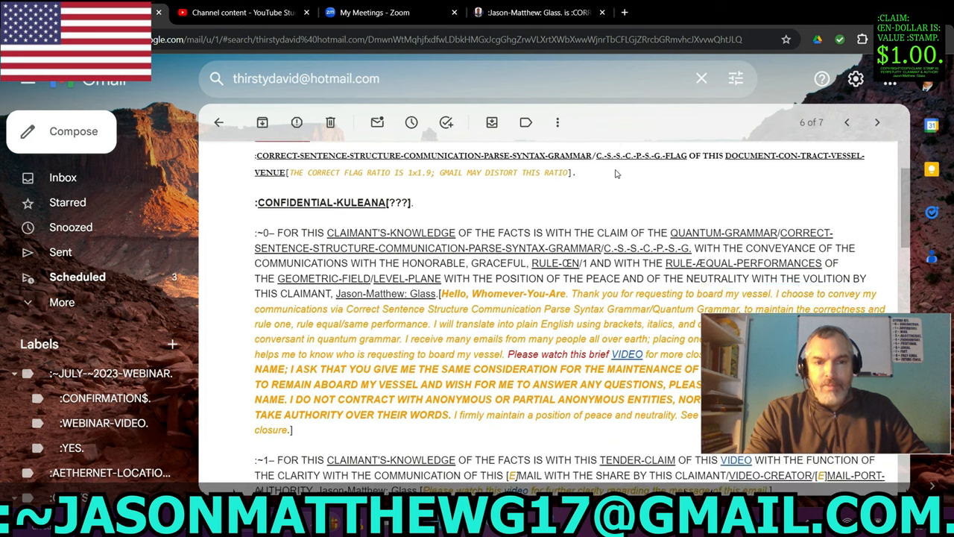
scroll(617, 173, down, 2)
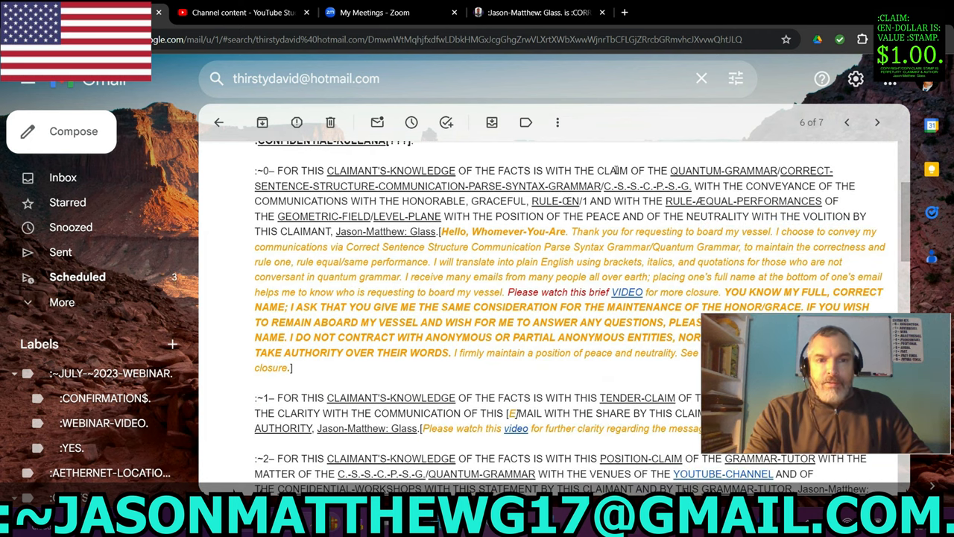
scroll(618, 171, up, 2)
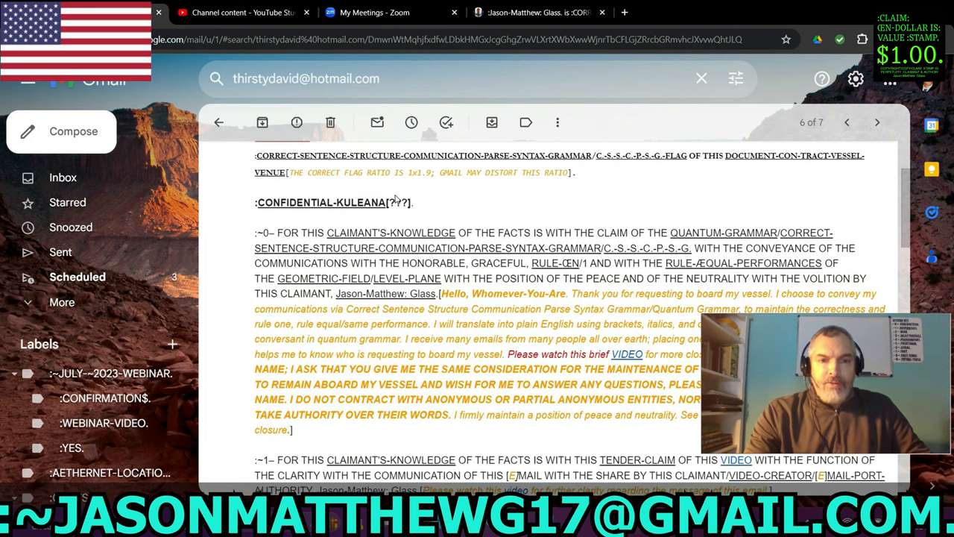
drag(388, 202, 416, 202)
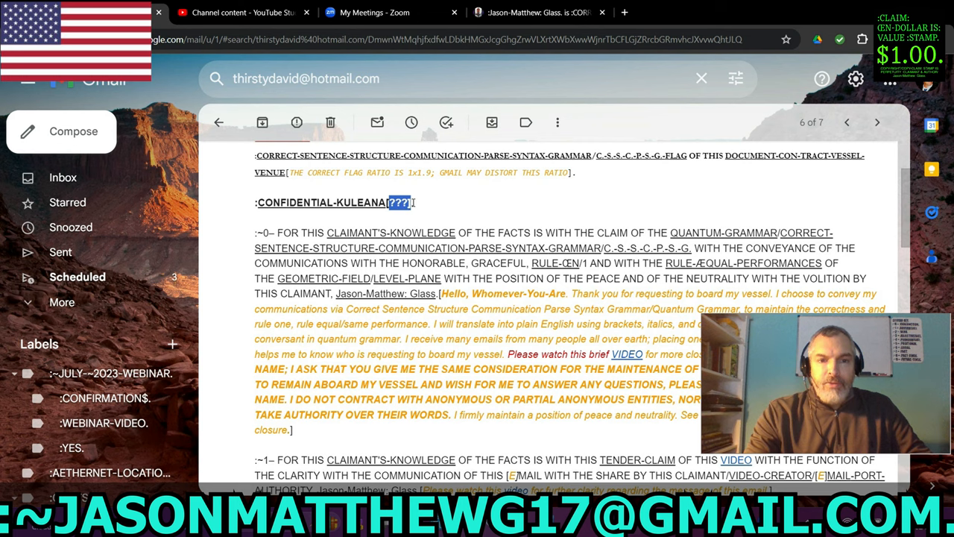
click(502, 216)
scroll(521, 228, down, 2)
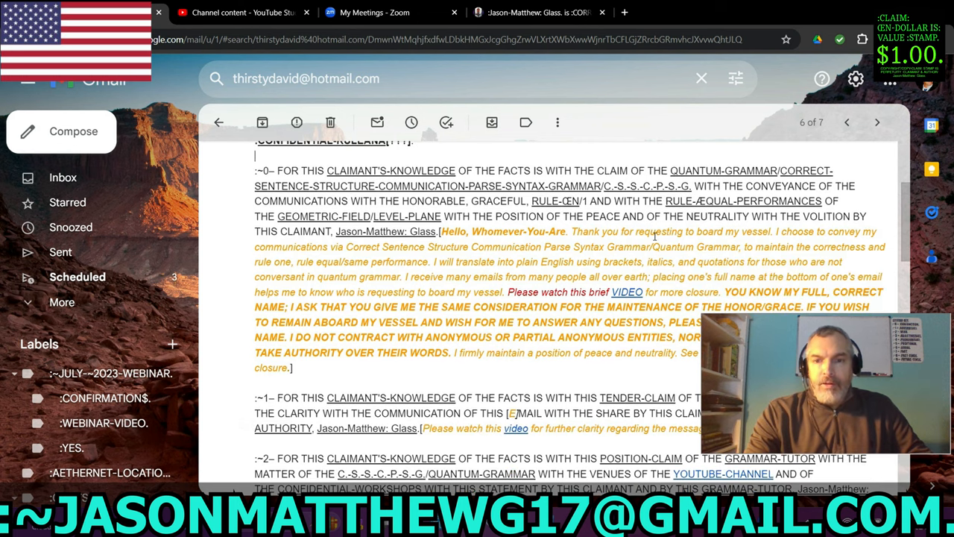
scroll(651, 255, down, 2)
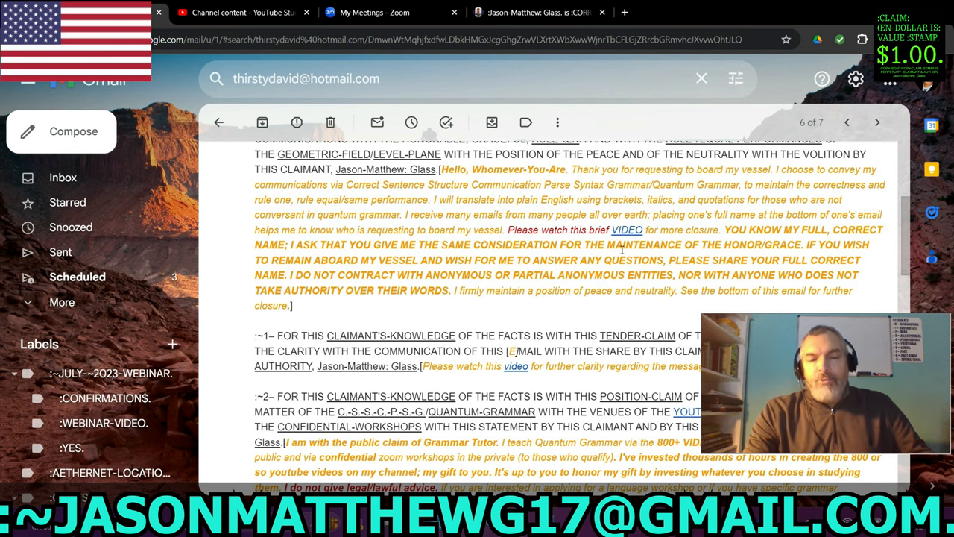
scroll(624, 252, up, 2)
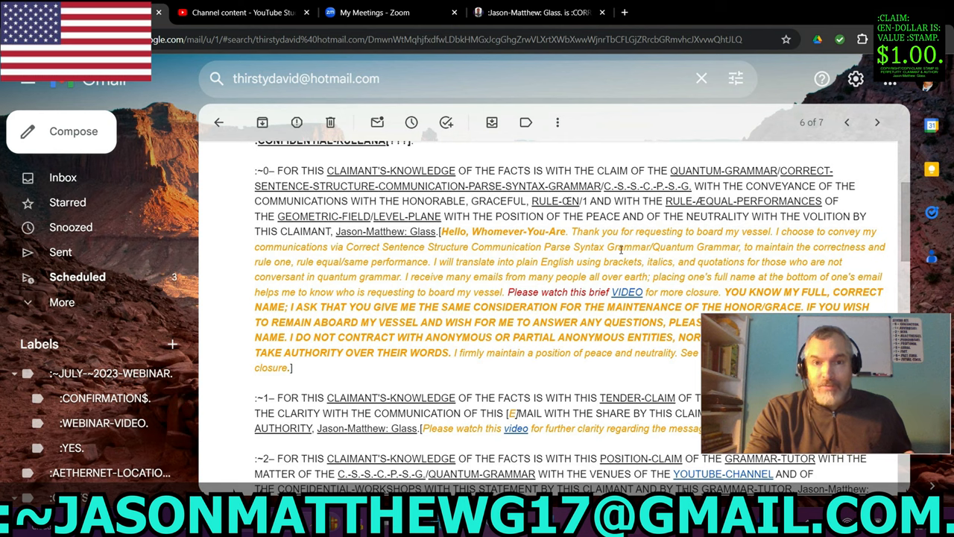
scroll(621, 252, down, 1)
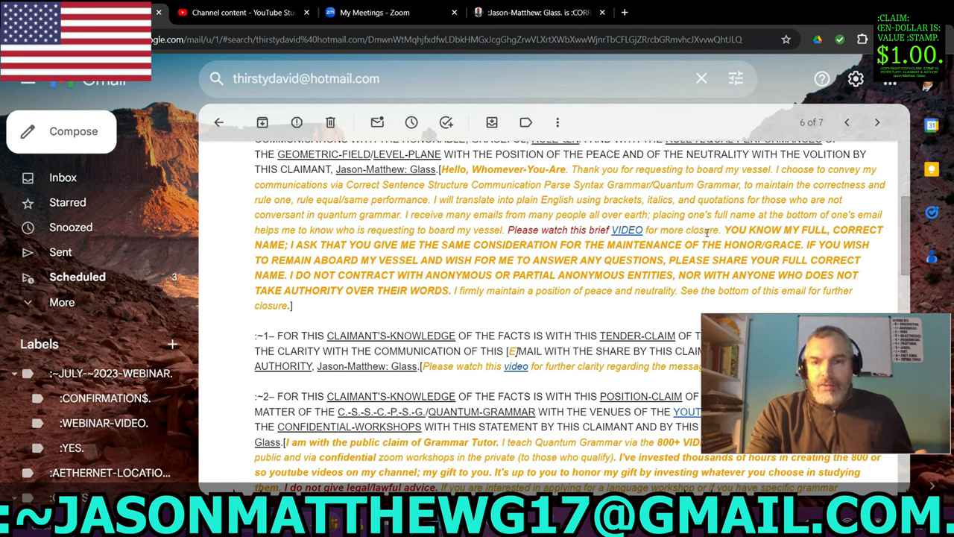
scroll(702, 242, down, 1)
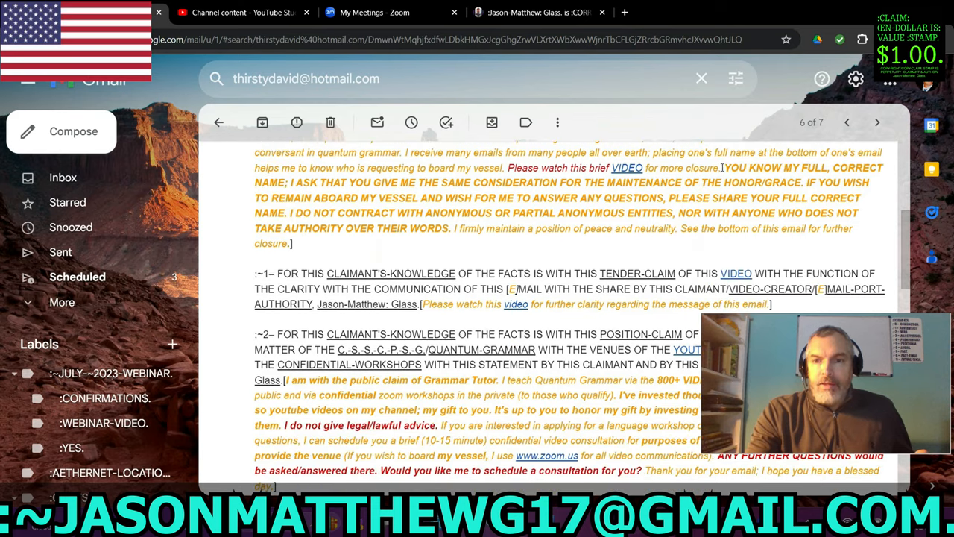
mouse_move(724, 167)
mouse_down()
mouse_move(333, 182)
mouse_move(713, 183)
mouse_up()
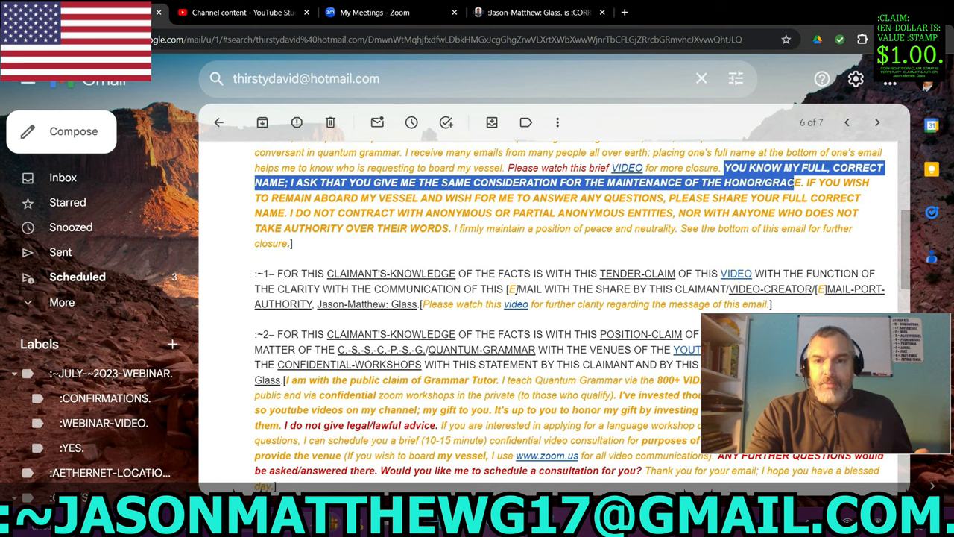
drag(713, 182, 658, 207)
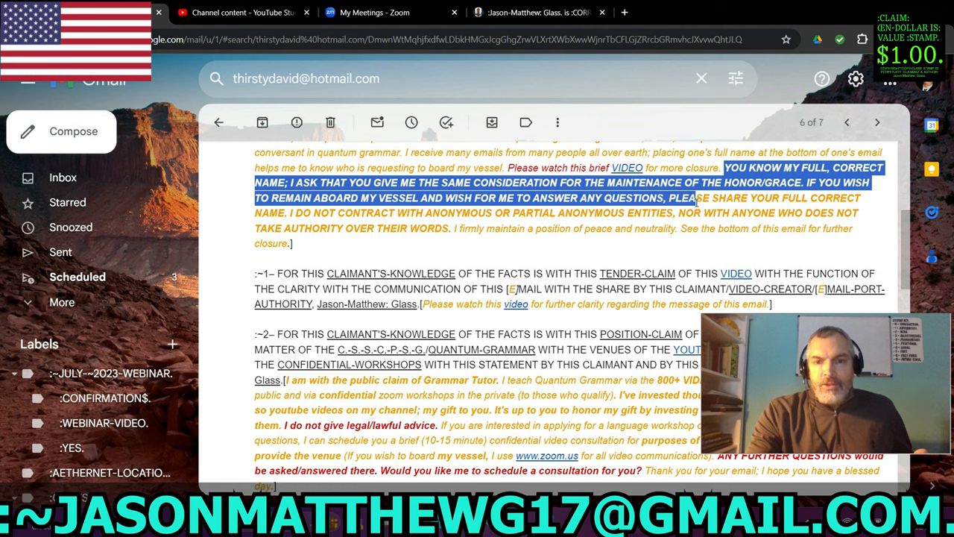
mouse_move(659, 207)
mouse_down()
mouse_move(747, 209)
mouse_move(677, 228)
mouse_move(796, 225)
mouse_move(887, 240)
mouse_move(894, 250)
mouse_up()
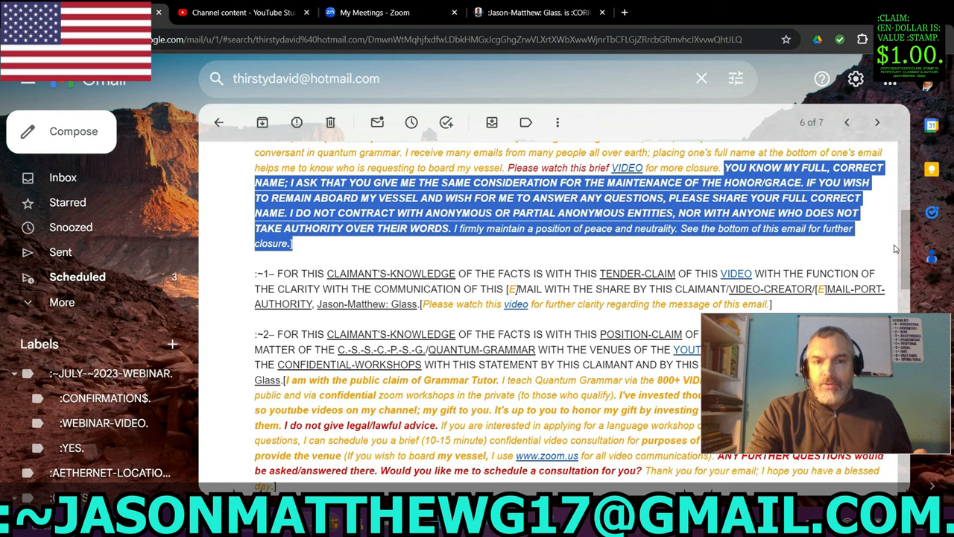
click(749, 239)
scroll(749, 238, down, 5)
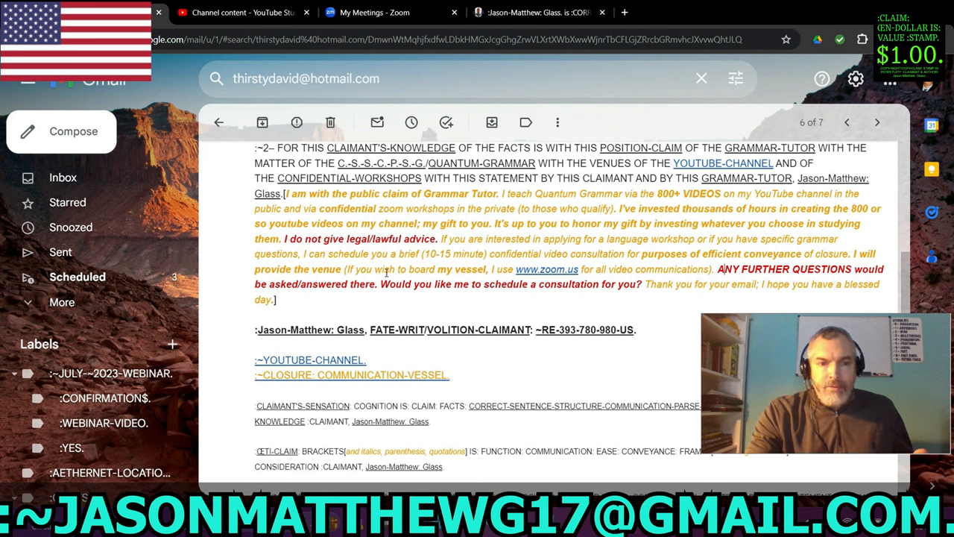
drag(380, 284, 643, 284)
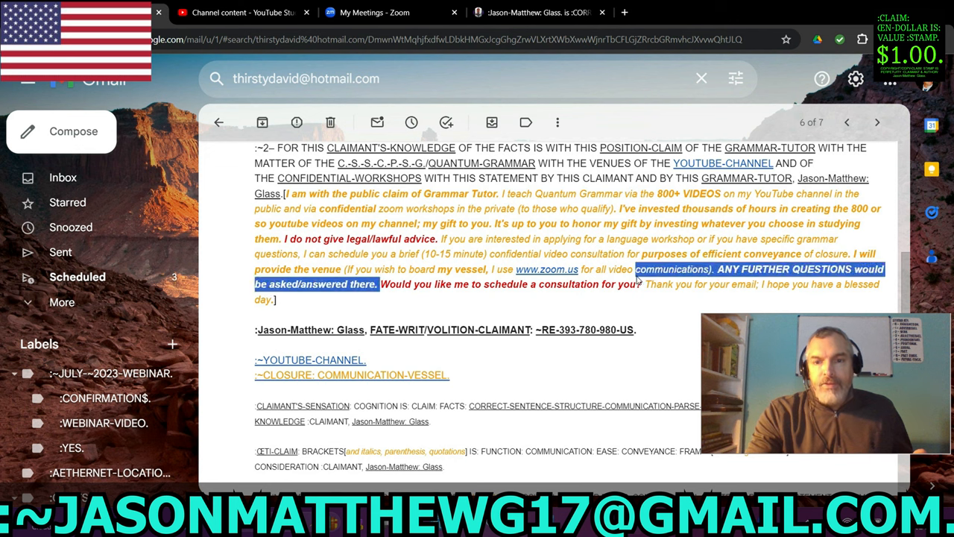
click(578, 225)
scroll(618, 253, up, 5)
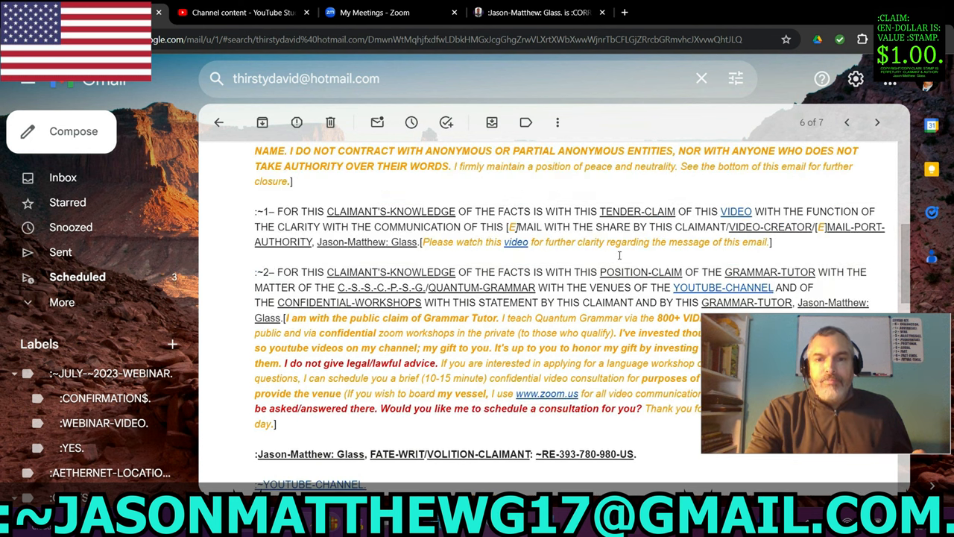
scroll(618, 253, up, 5)
scroll(617, 257, up, 5)
scroll(616, 263, up, 2)
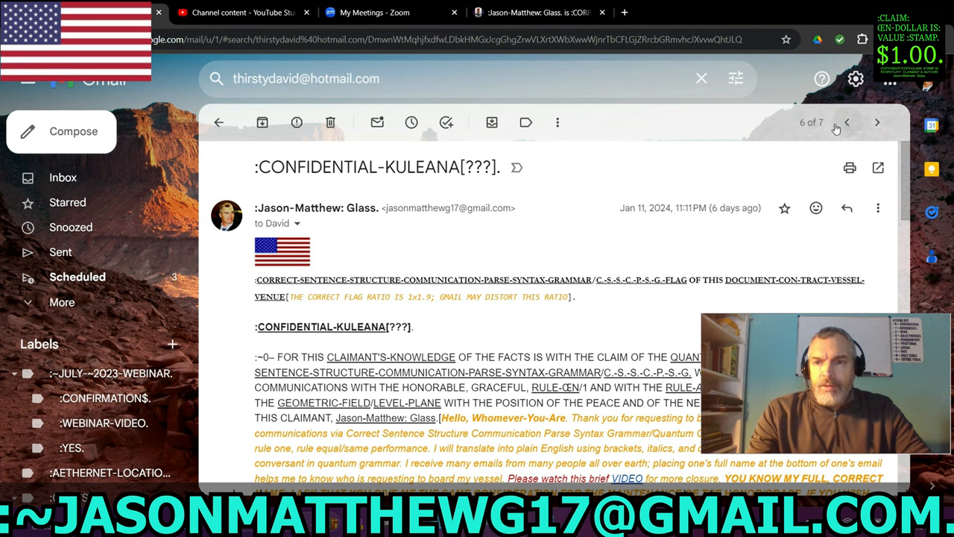
click(878, 123)
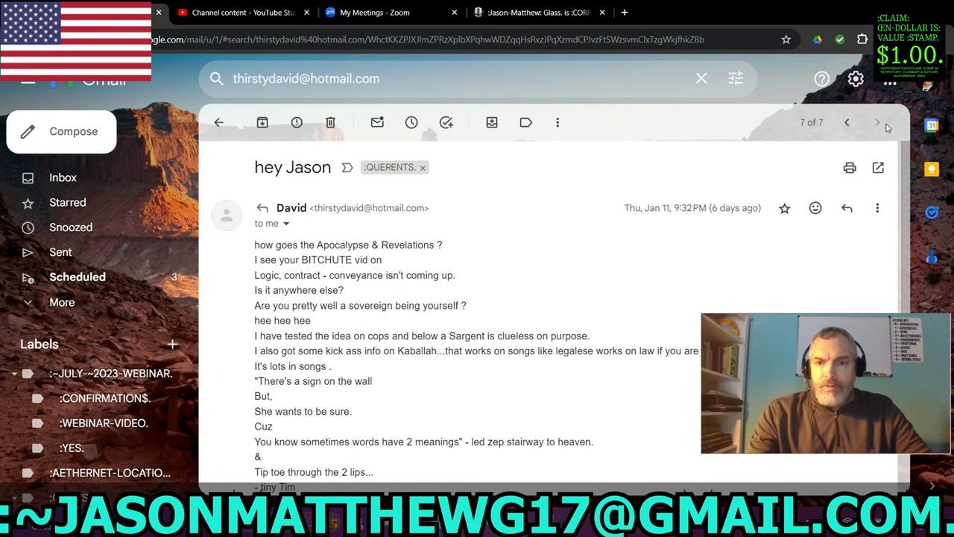
- Step newer past the CONFIDENTIAL-KULEANA reply to the Letters & grammar email, 5 of 7
click(847, 123)
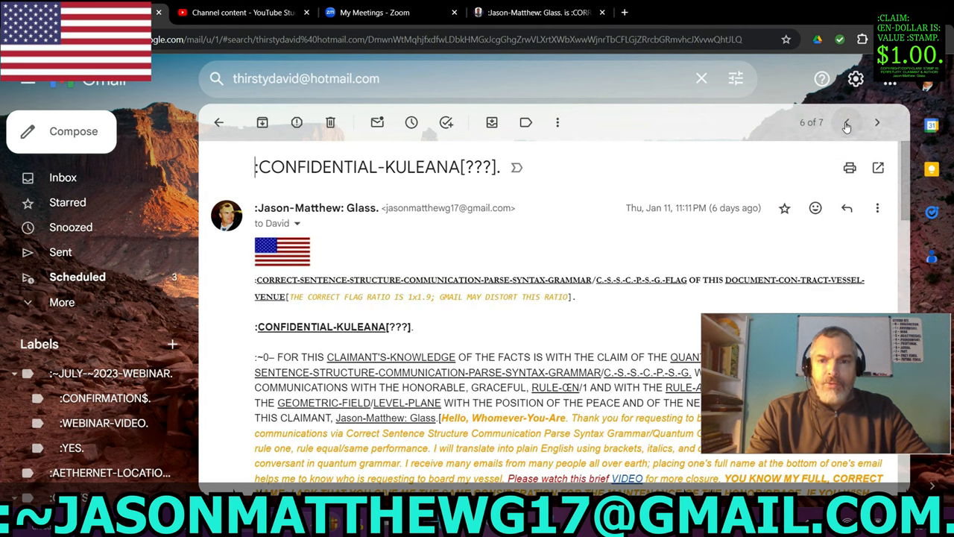
click(847, 123)
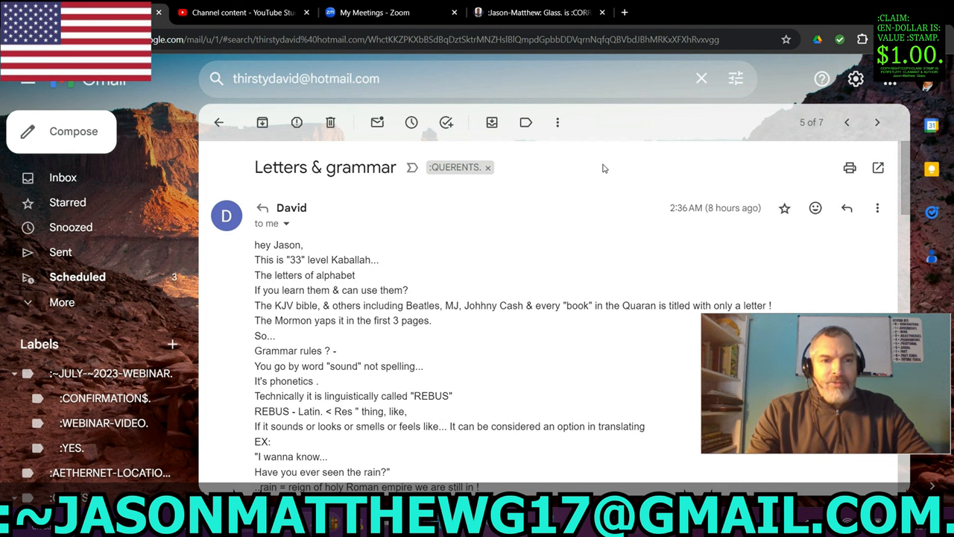
scroll(604, 169, down, 1)
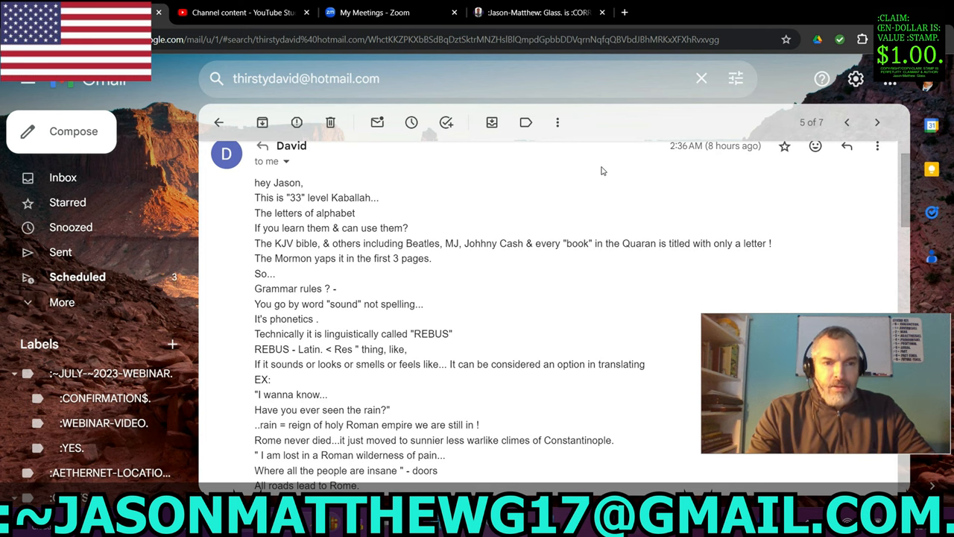
scroll(602, 171, down, 1)
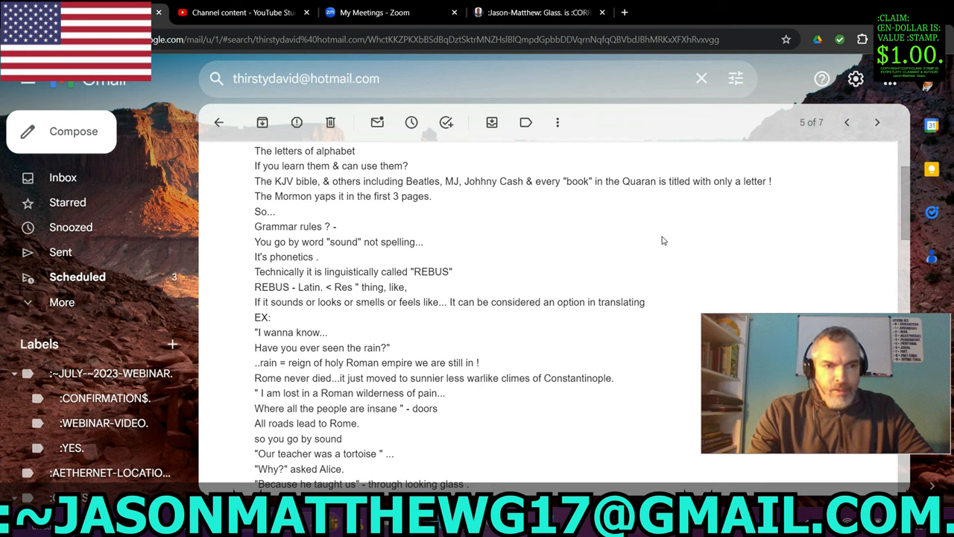
scroll(663, 240, down, 1)
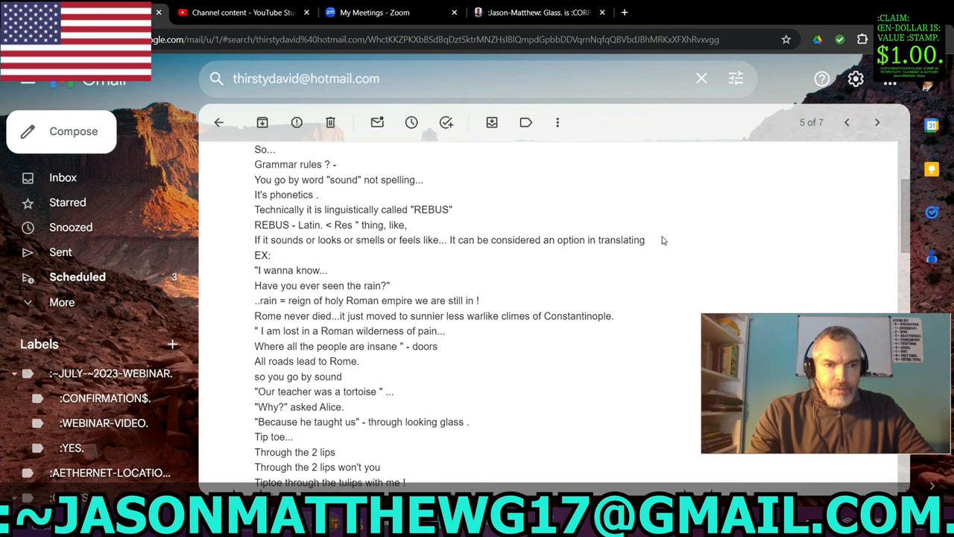
scroll(663, 240, up, 1)
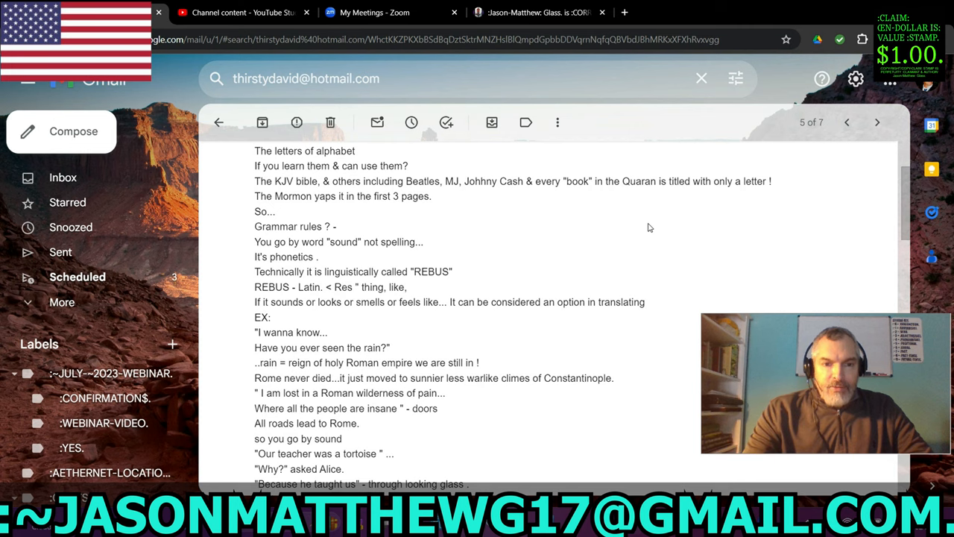
scroll(648, 226, down, 2)
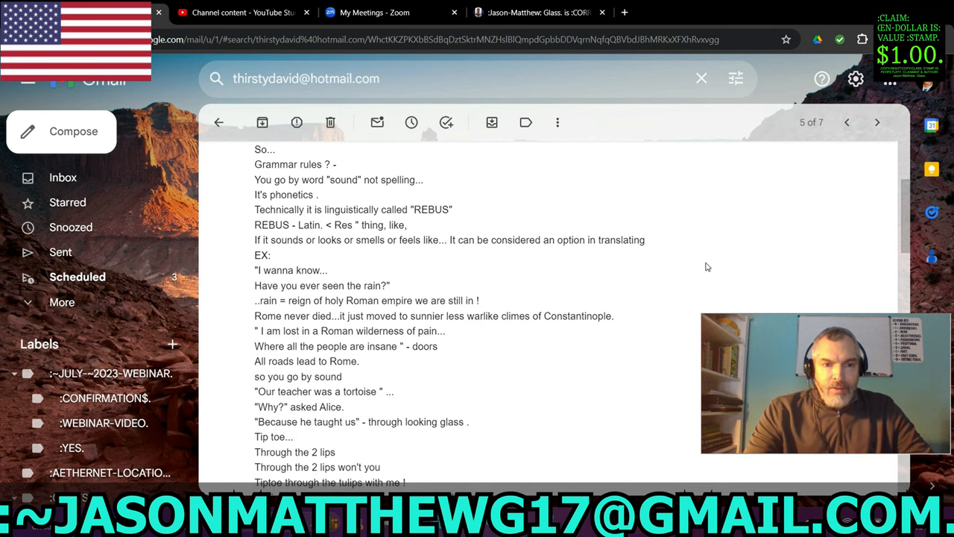
scroll(708, 267, down, 2)
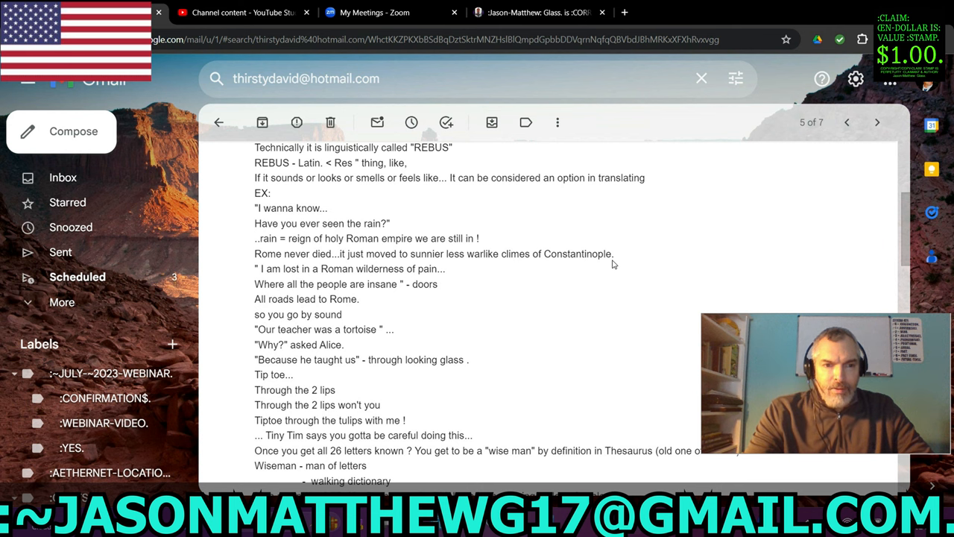
scroll(613, 263, down, 2)
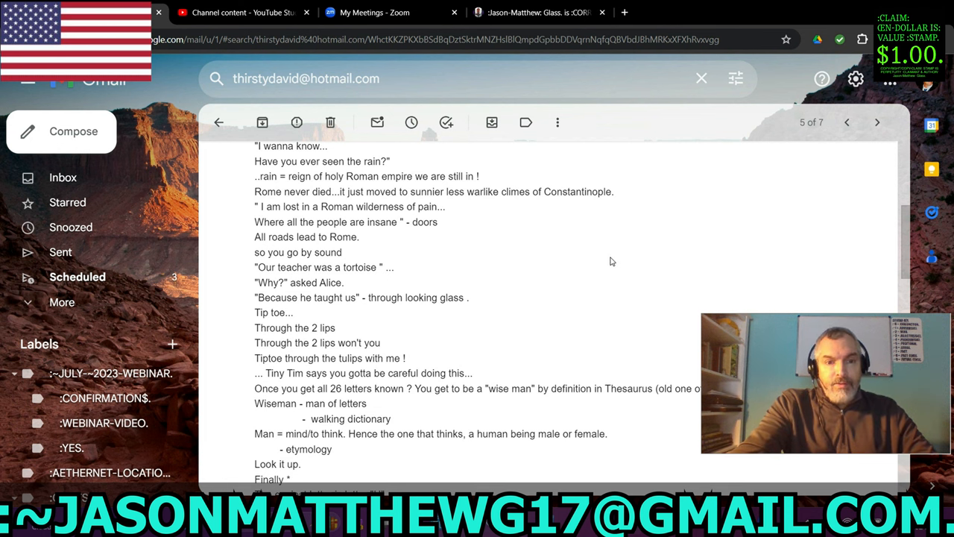
scroll(604, 267, down, 2)
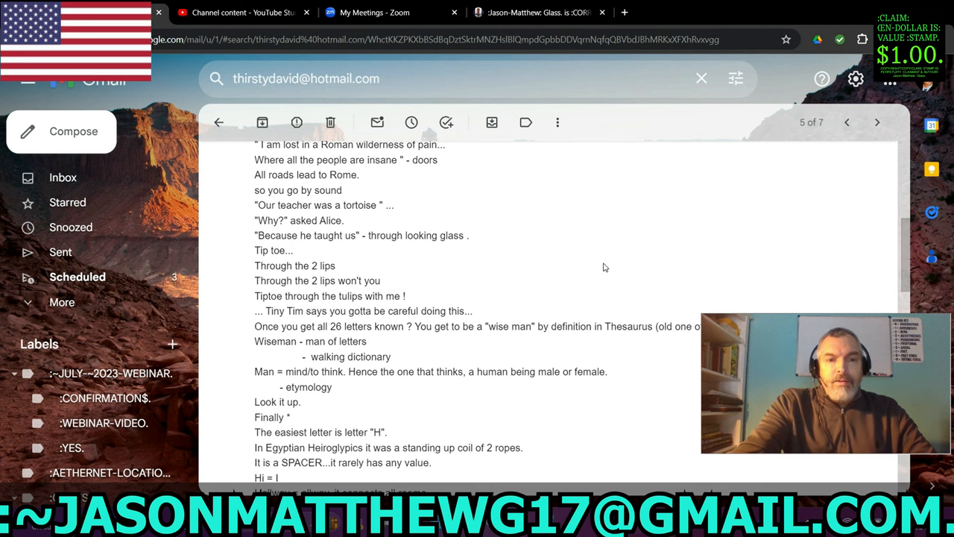
scroll(604, 267, down, 2)
scroll(604, 267, down, 2)
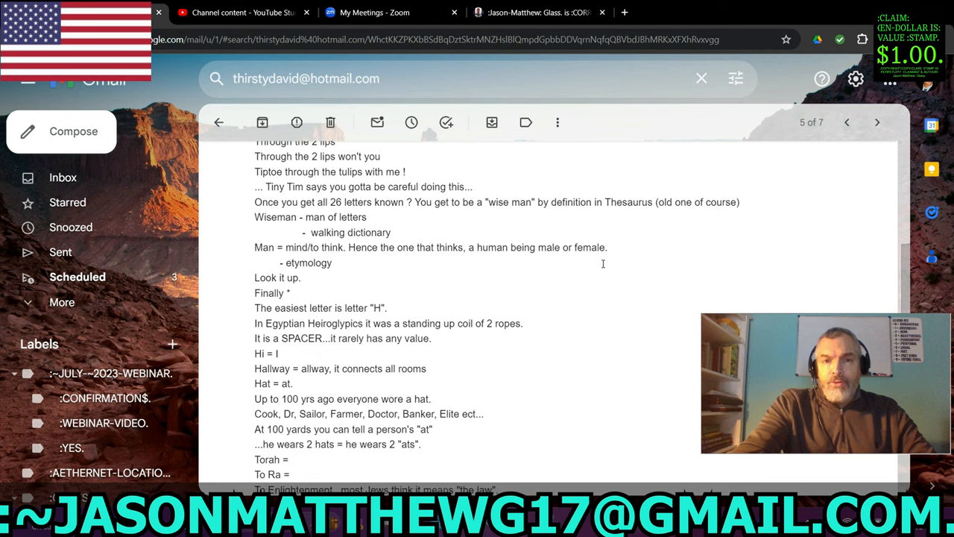
scroll(604, 267, down, 2)
scroll(604, 267, down, 2)
scroll(604, 267, down, 2)
scroll(604, 267, down, 2)
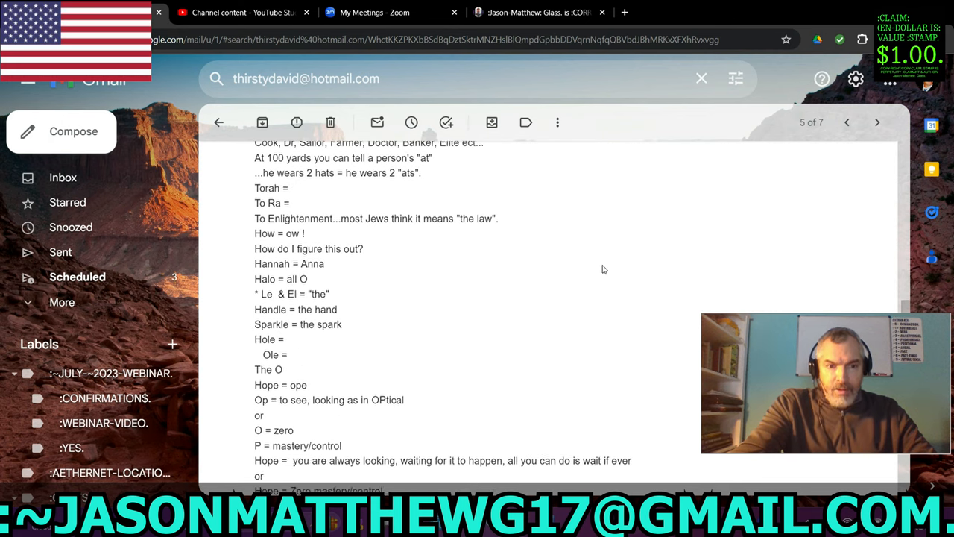
scroll(604, 267, down, 2)
scroll(604, 267, down, 2)
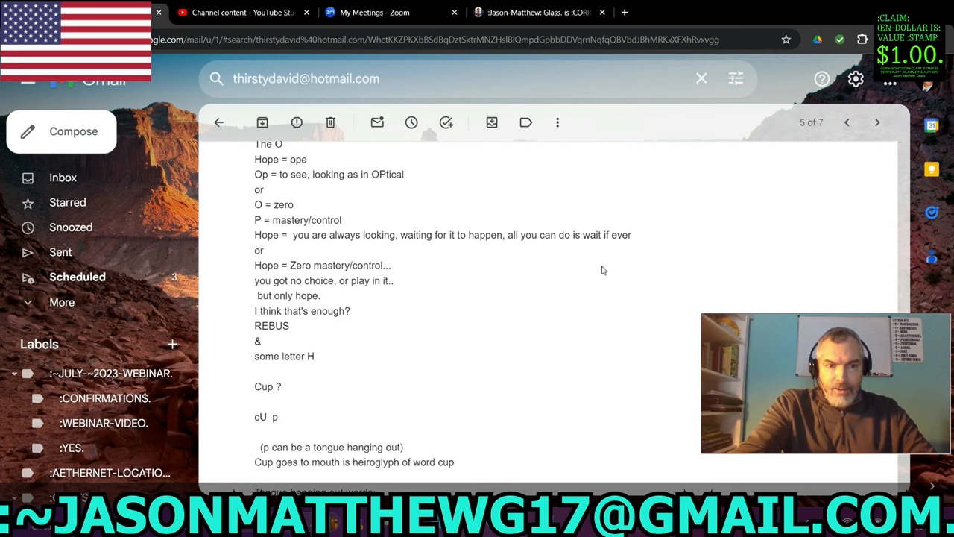
scroll(604, 270, down, 2)
scroll(604, 270, down, 2)
scroll(604, 270, down, 2)
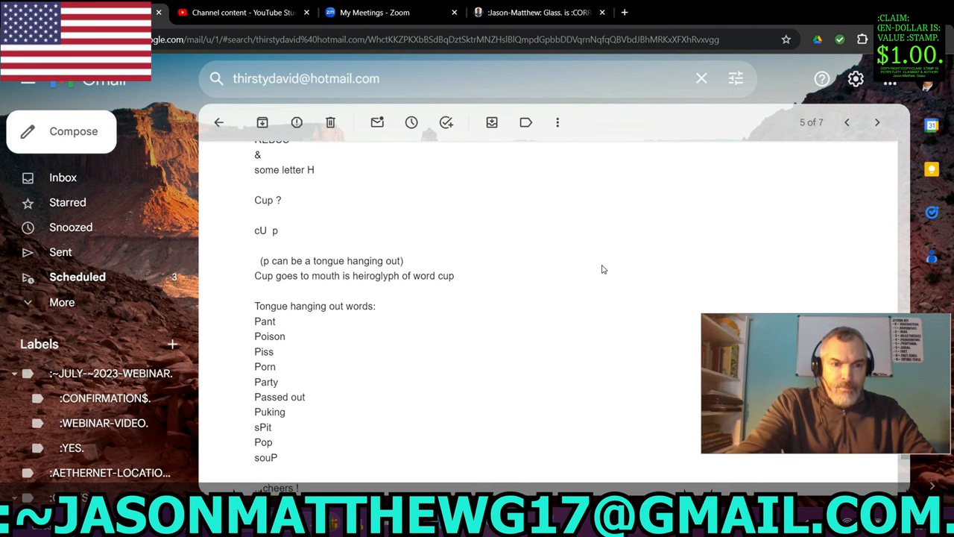
scroll(604, 269, down, 2)
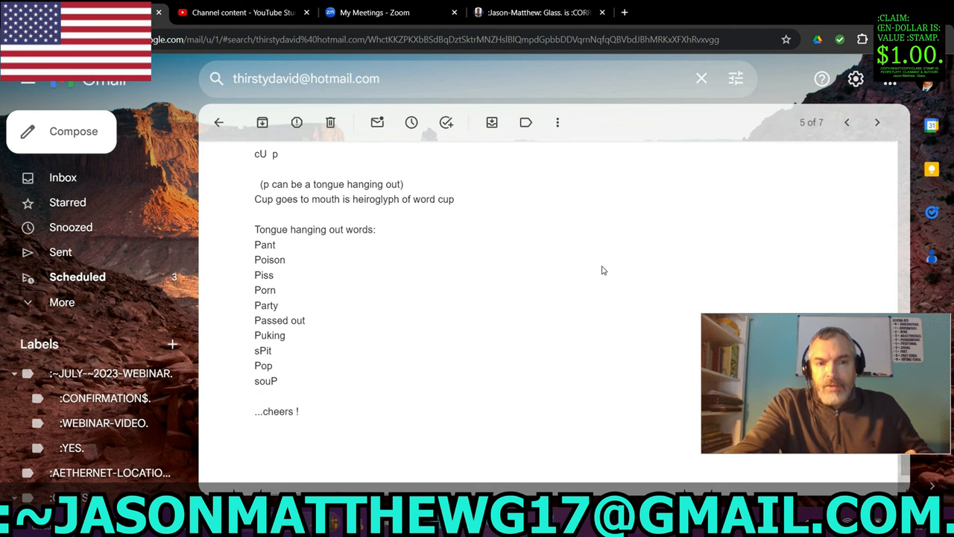
scroll(604, 270, down, 2)
scroll(604, 270, up, 2)
scroll(604, 270, up, 2)
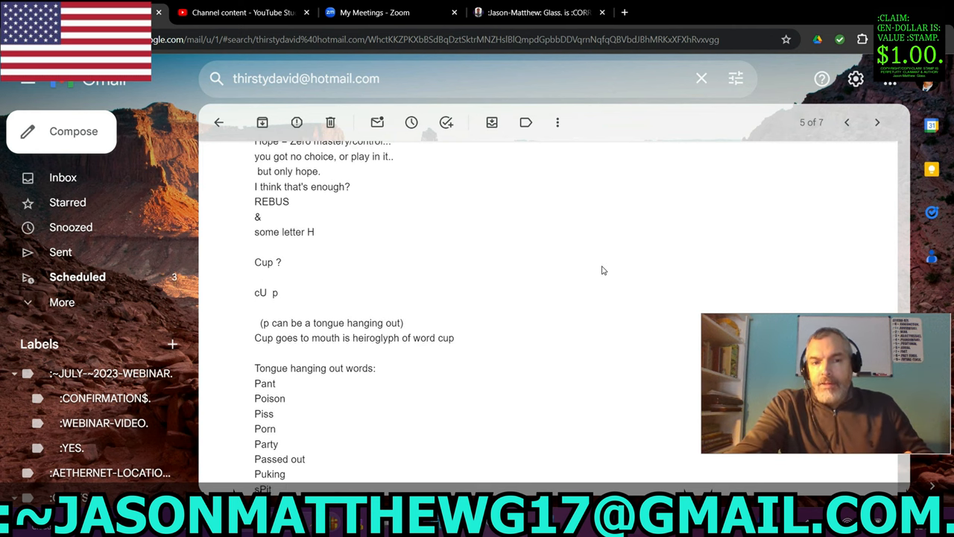
scroll(604, 270, up, 2)
scroll(604, 270, up, 2)
scroll(604, 270, up, 2)
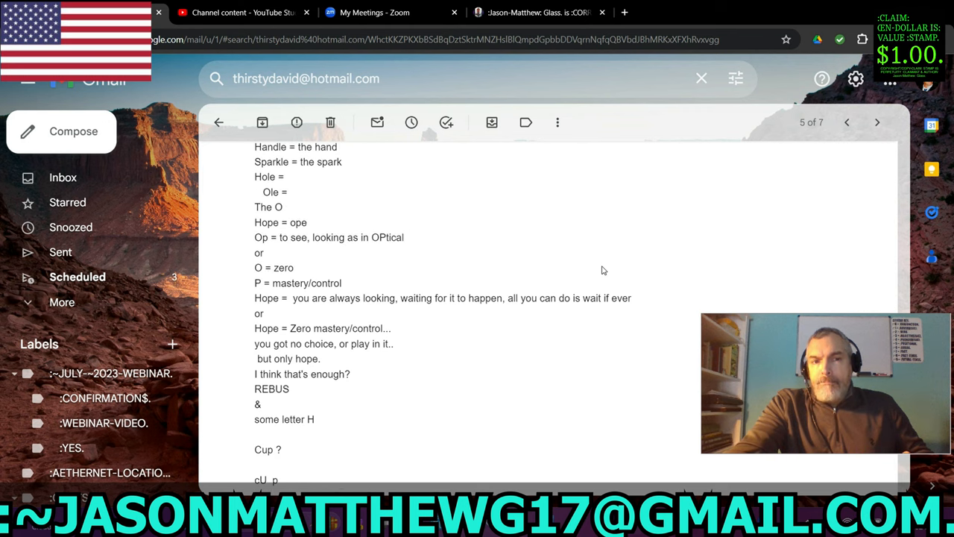
scroll(604, 270, up, 2)
scroll(604, 270, up, 2)
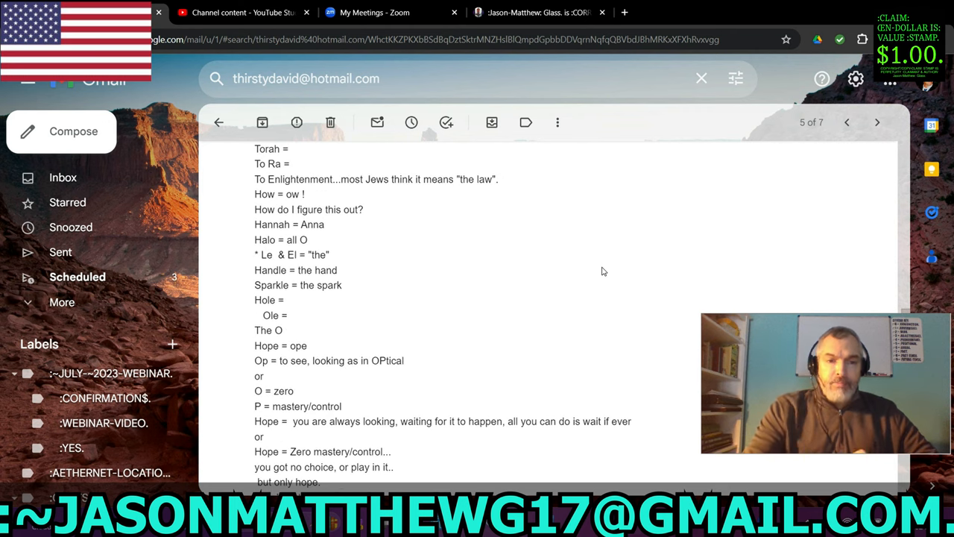
scroll(604, 272, down, 3)
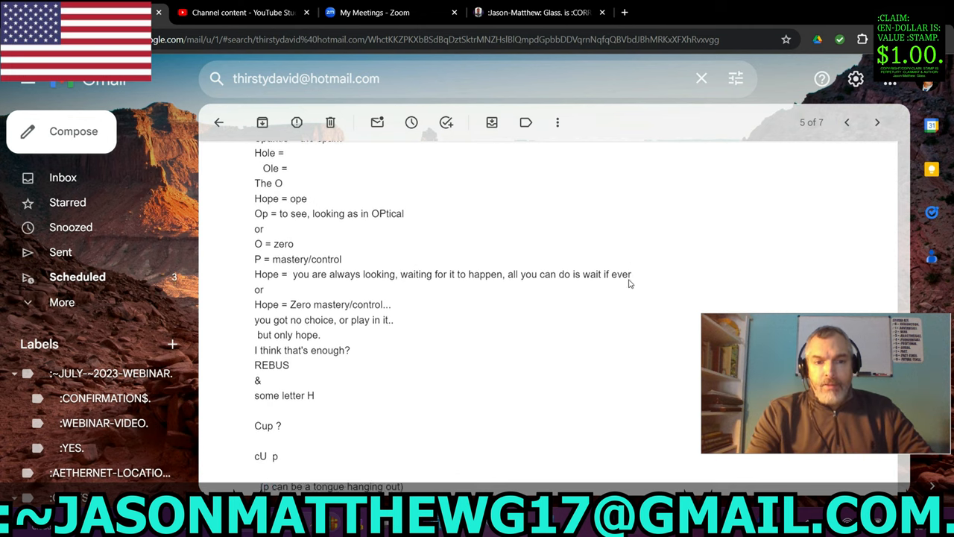
scroll(626, 284, down, 2)
scroll(626, 284, up, 3)
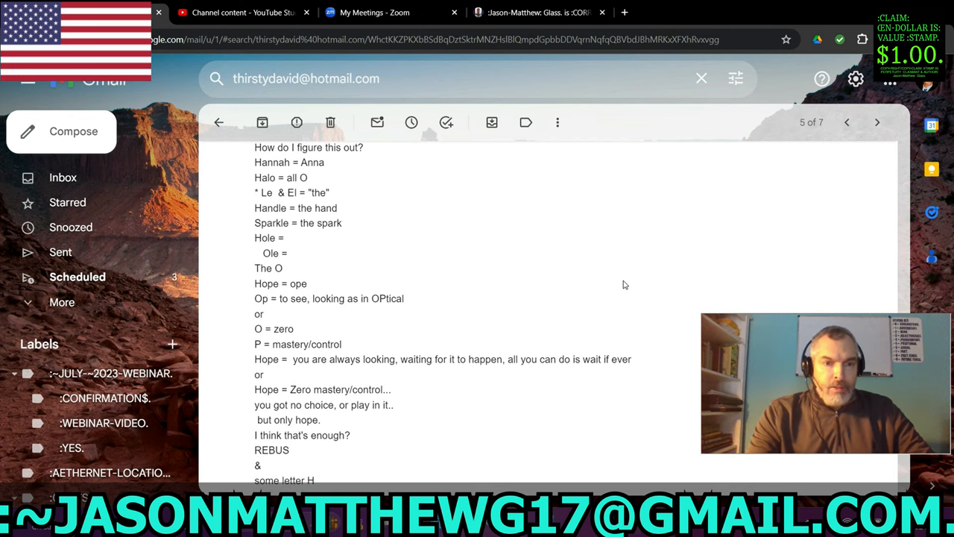
scroll(625, 287, up, 2)
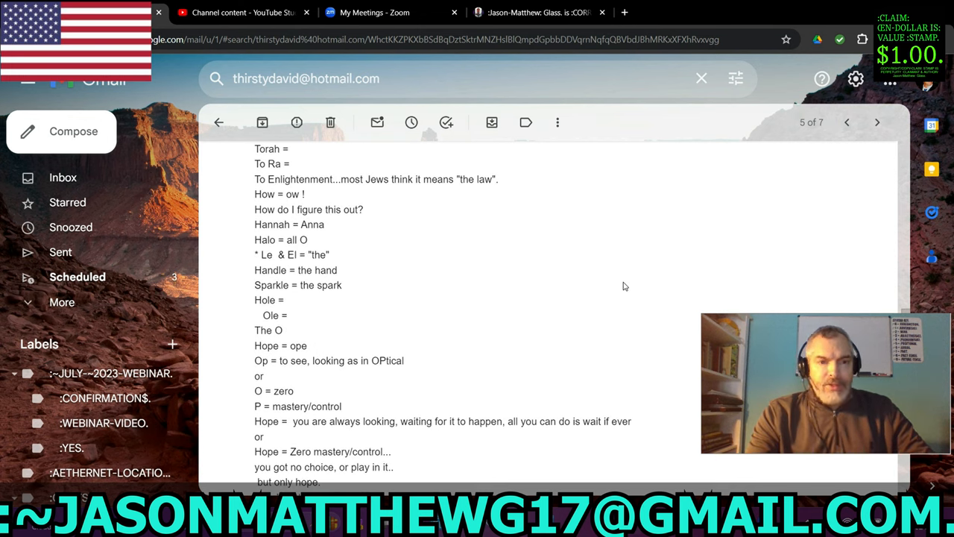
scroll(625, 286, up, 3)
scroll(623, 287, up, 3)
scroll(623, 287, up, 4)
scroll(624, 287, up, 4)
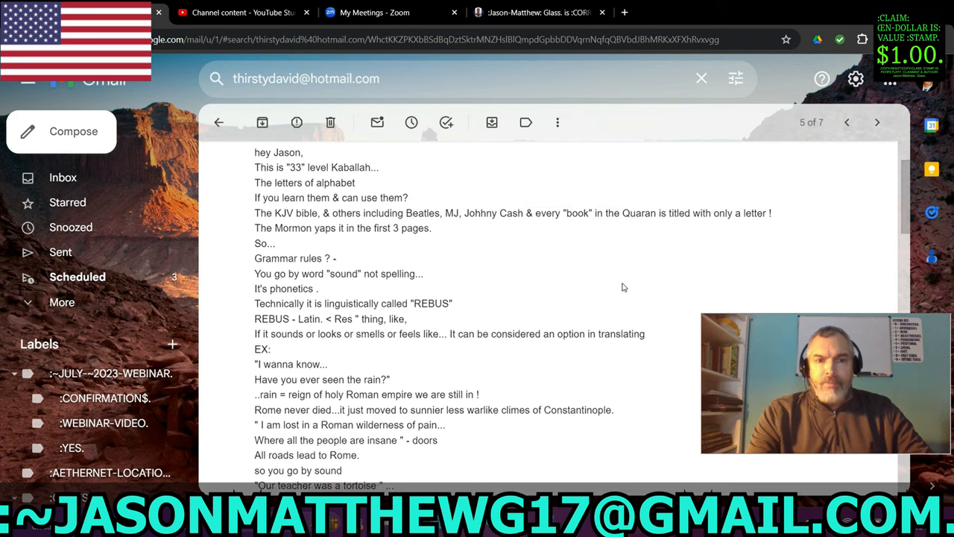
scroll(626, 283, up, 3)
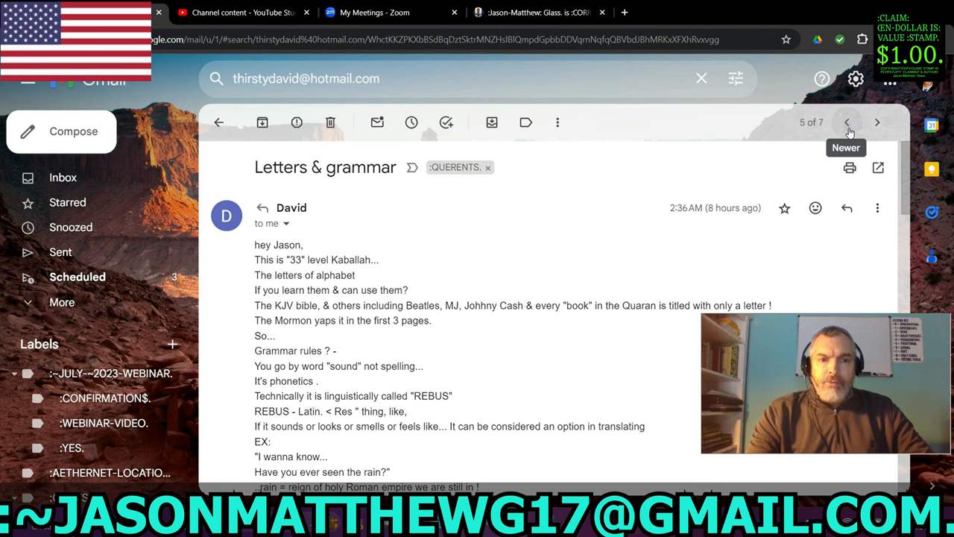
scroll(552, 270, down, 10)
scroll(551, 271, down, 8)
scroll(552, 271, down, 4)
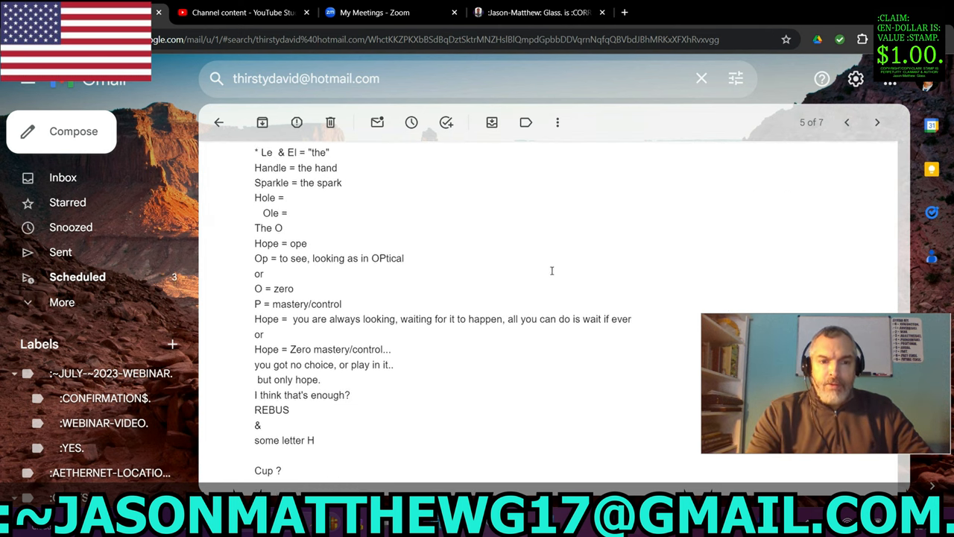
scroll(552, 271, down, 8)
scroll(543, 295, down, 5)
scroll(522, 313, down, 1)
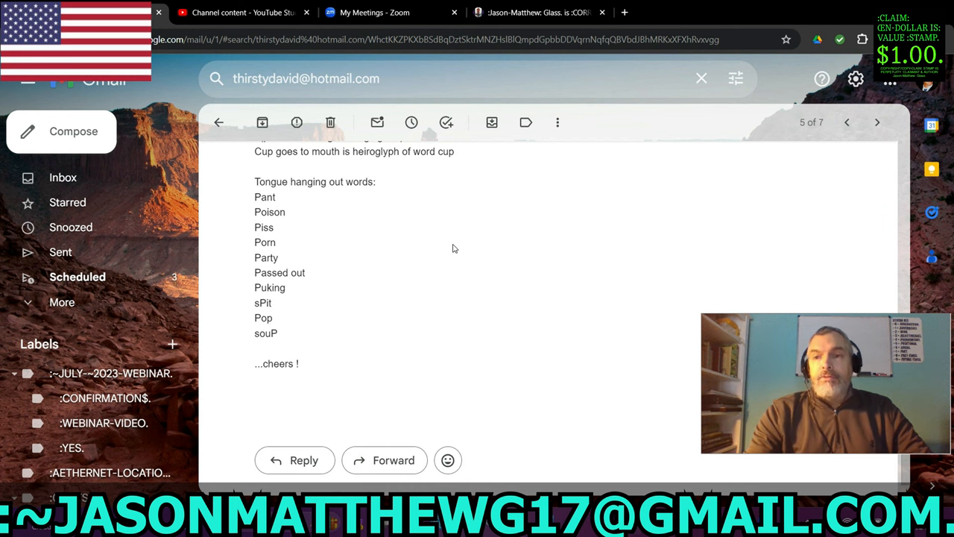
scroll(453, 246, up, 8)
scroll(452, 246, up, 8)
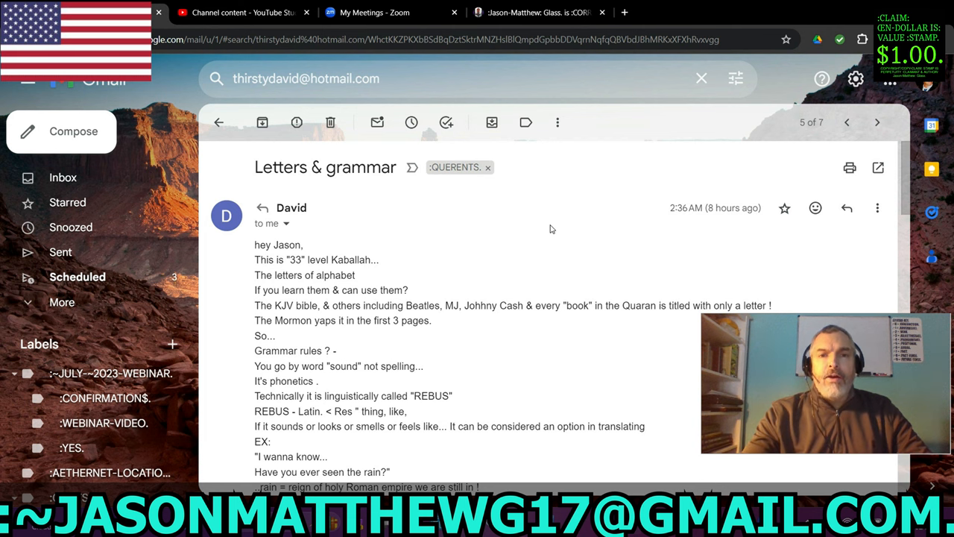
scroll(551, 229, down, 5)
scroll(514, 282, down, 4)
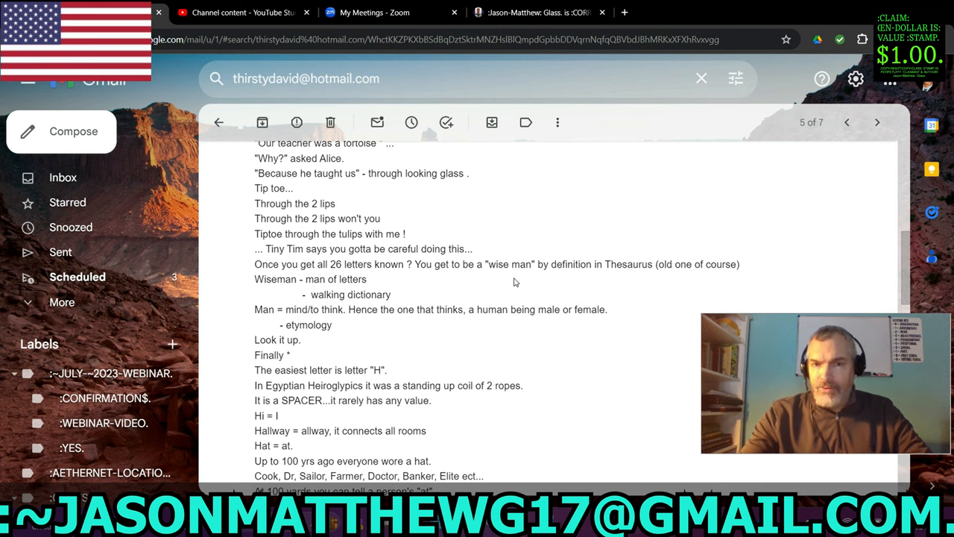
scroll(514, 282, up, 10)
scroll(513, 282, up, 10)
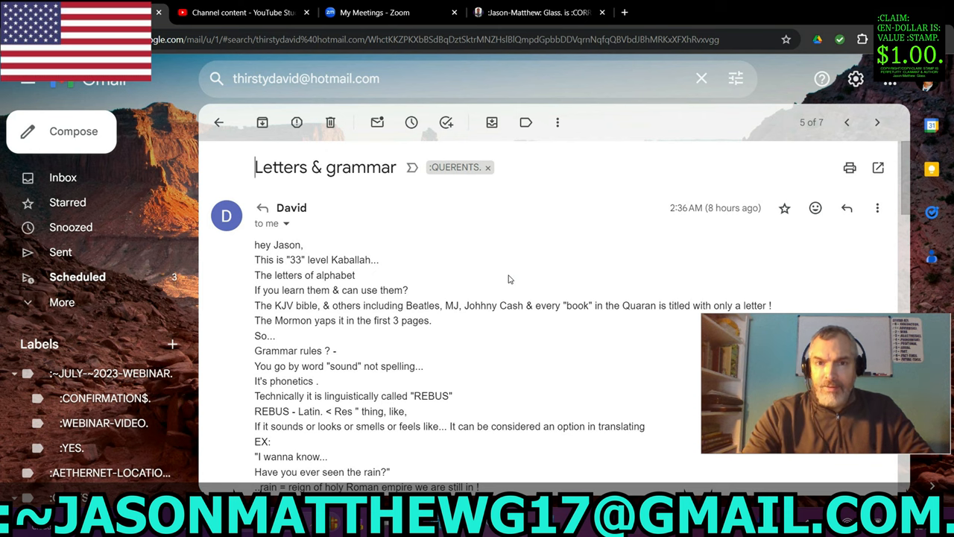
- Step newer through 'U don't get it & that's normal' to the CONFIDENTIAL-KULEANA reply, 2 of 7
click(845, 122)
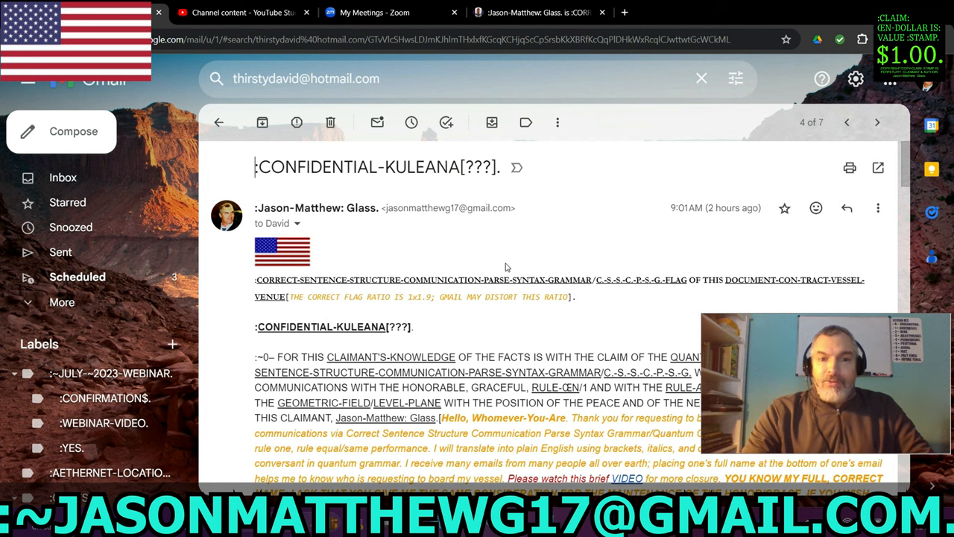
scroll(505, 266, down, 5)
scroll(506, 265, down, 3)
scroll(503, 273, up, 2)
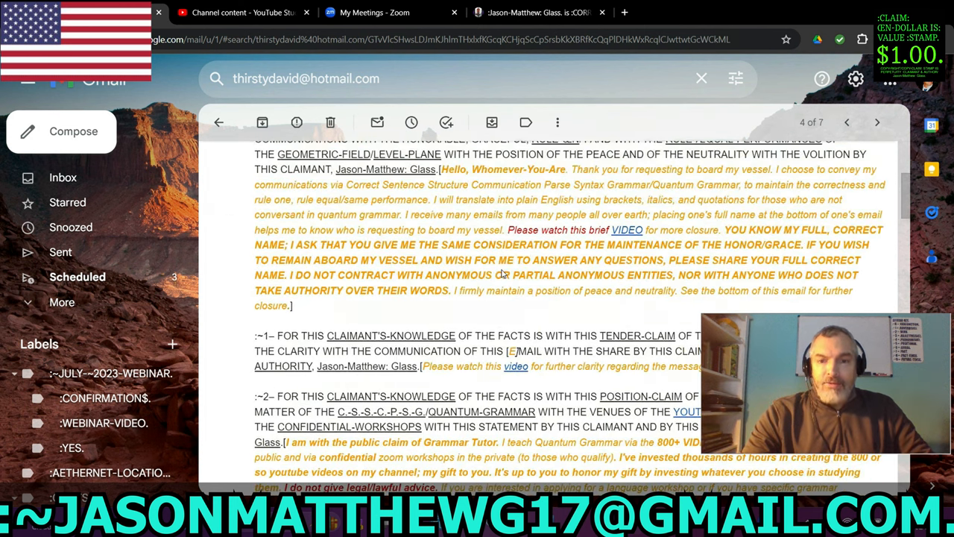
scroll(504, 273, up, 2)
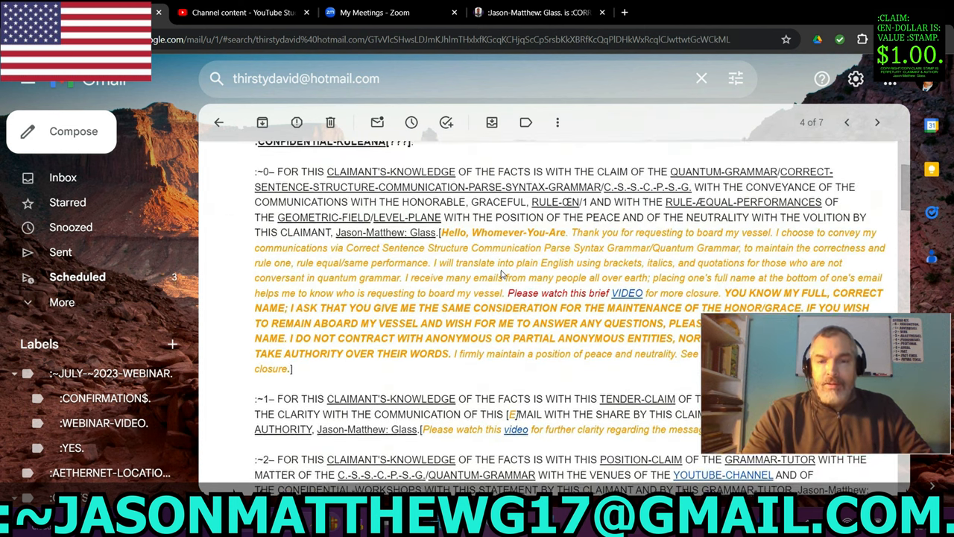
scroll(503, 273, up, 5)
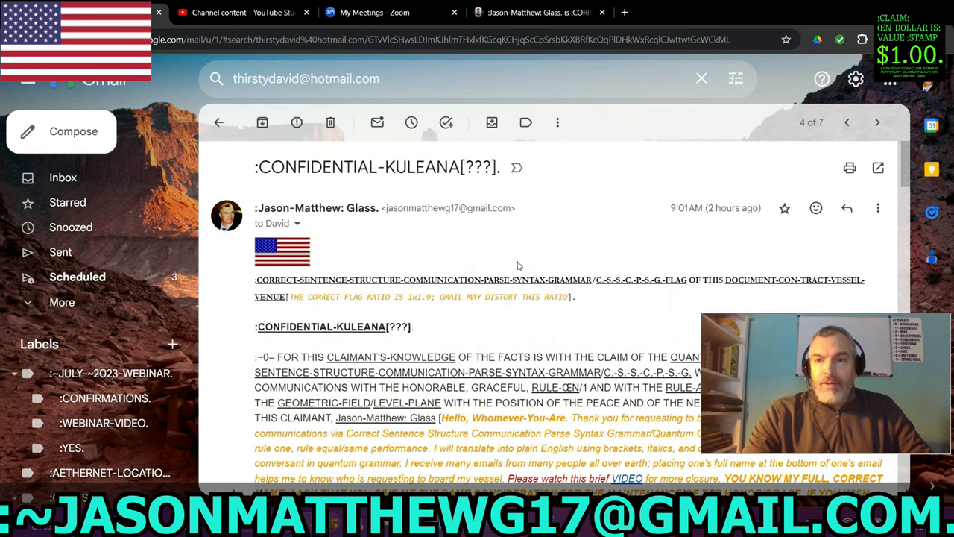
click(849, 123)
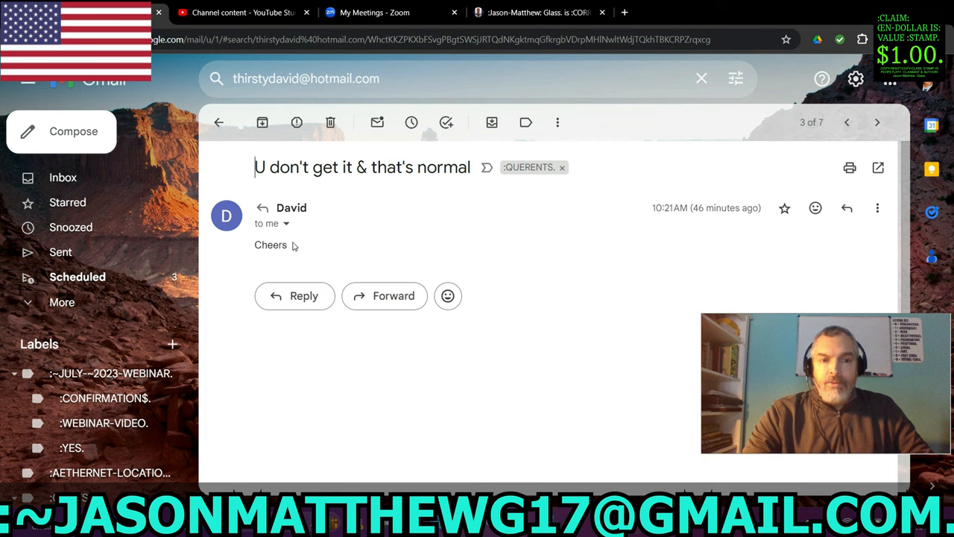
click(850, 123)
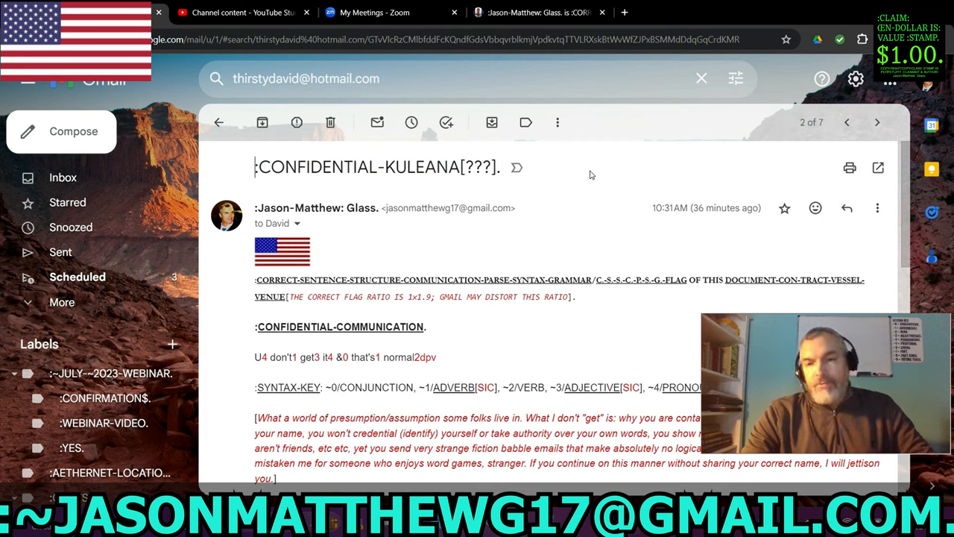
scroll(587, 176, down, 1)
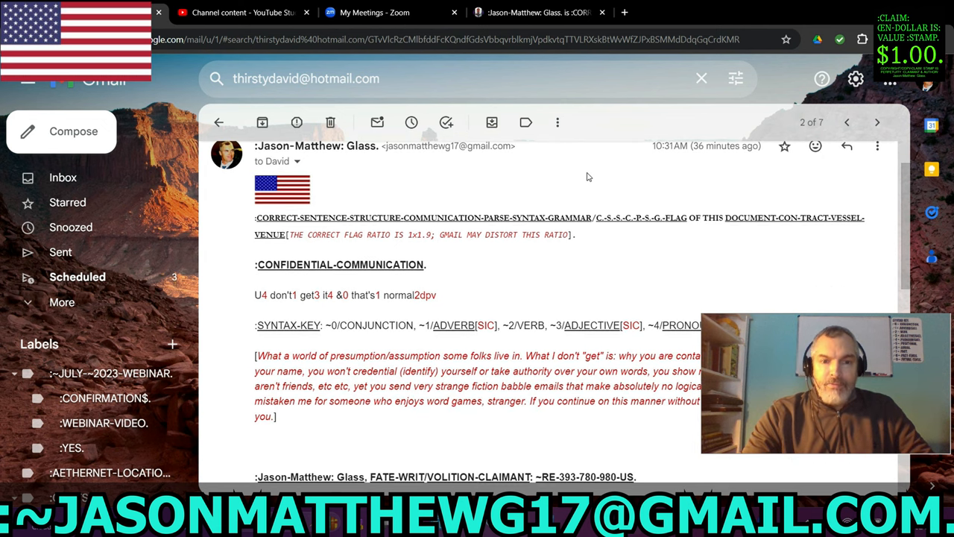
scroll(588, 177, up, 1)
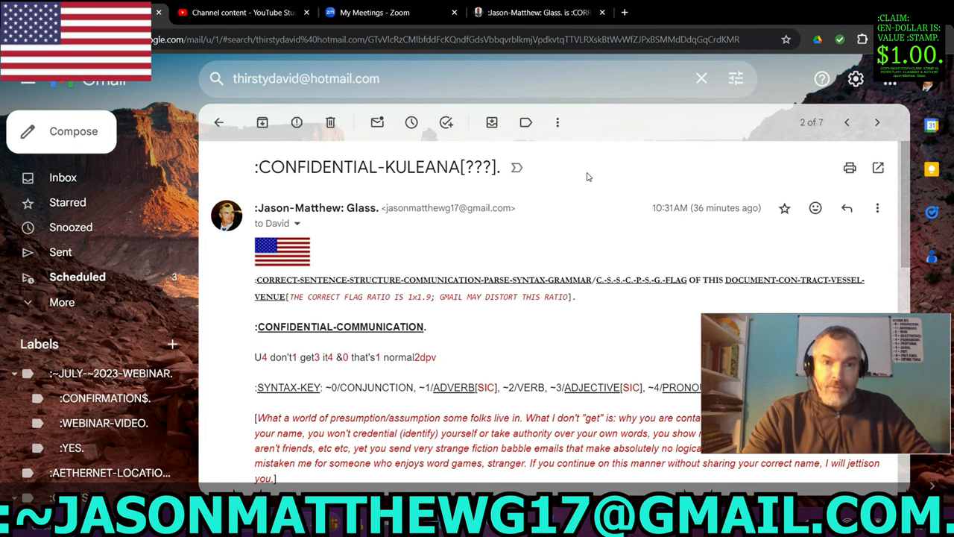
scroll(588, 177, down, 1)
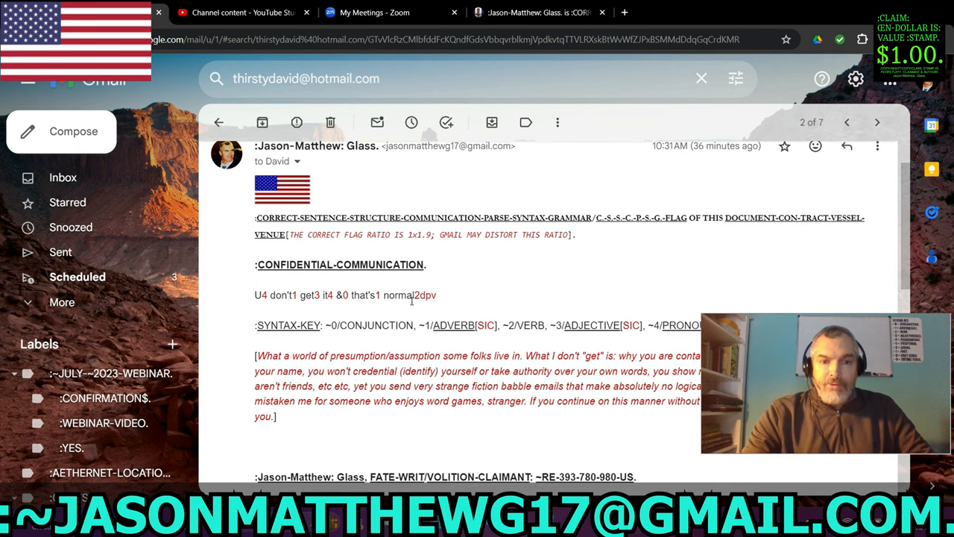
scroll(448, 246, down, 1)
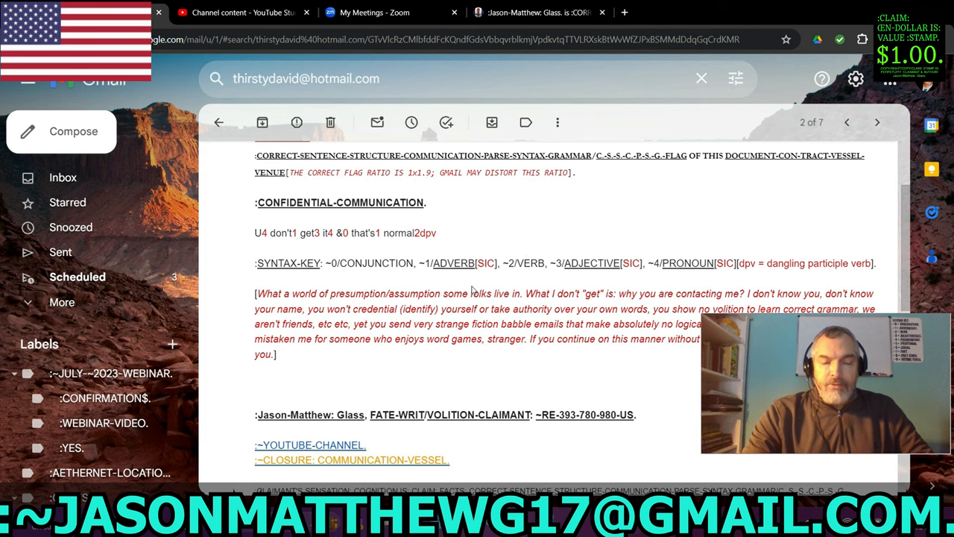
scroll(472, 290, down, 1)
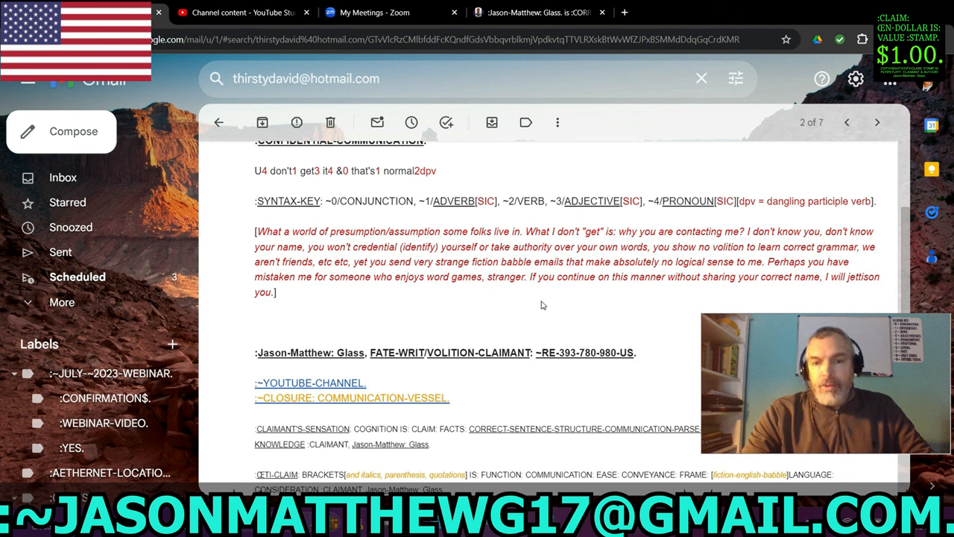
scroll(543, 305, up, 2)
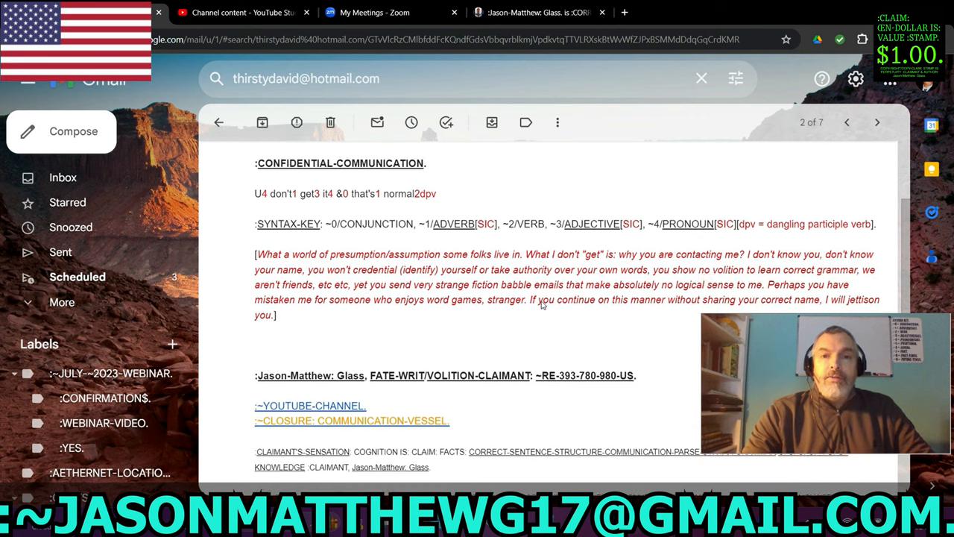
scroll(542, 305, up, 2)
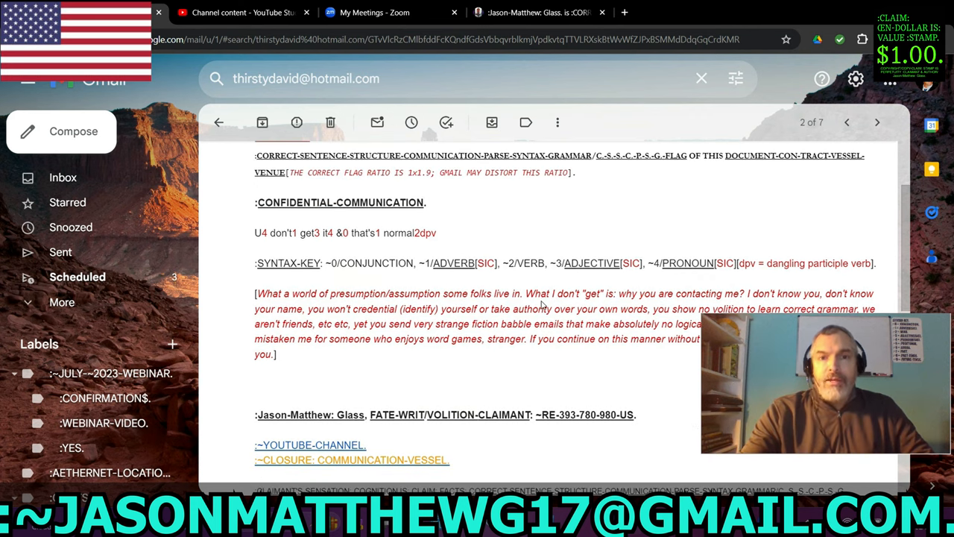
- Open David's newest email, 'Auto reply?', the first of seven results
click(847, 122)
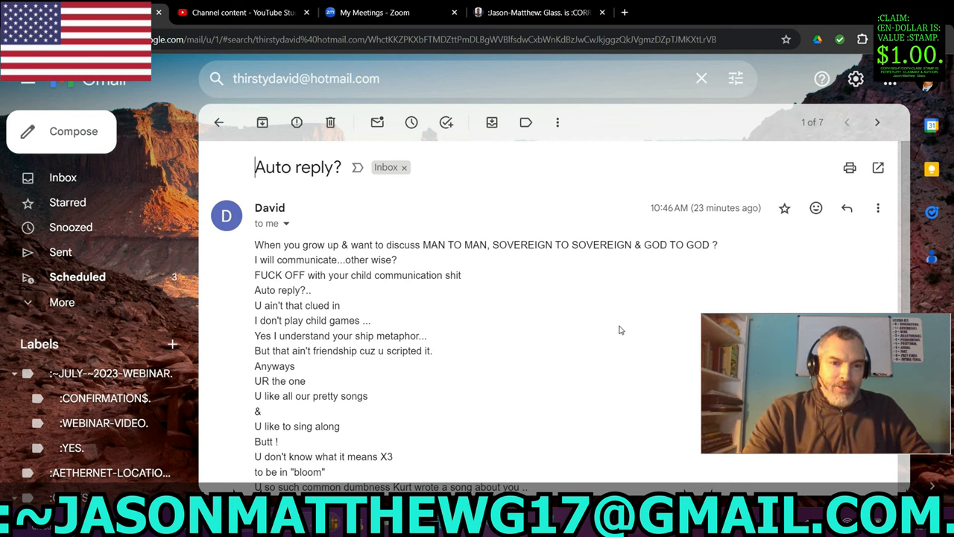
scroll(620, 329, down, 1)
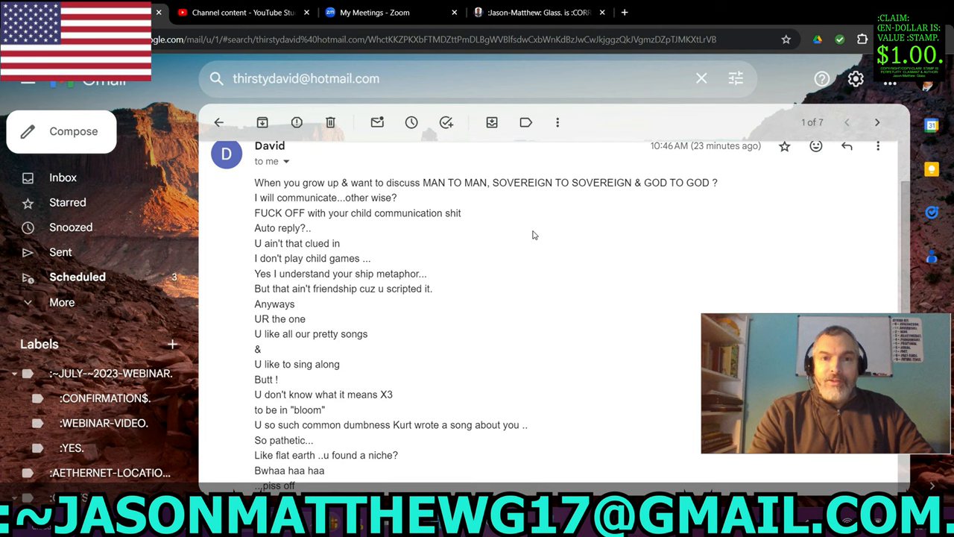
scroll(507, 239, down, 1)
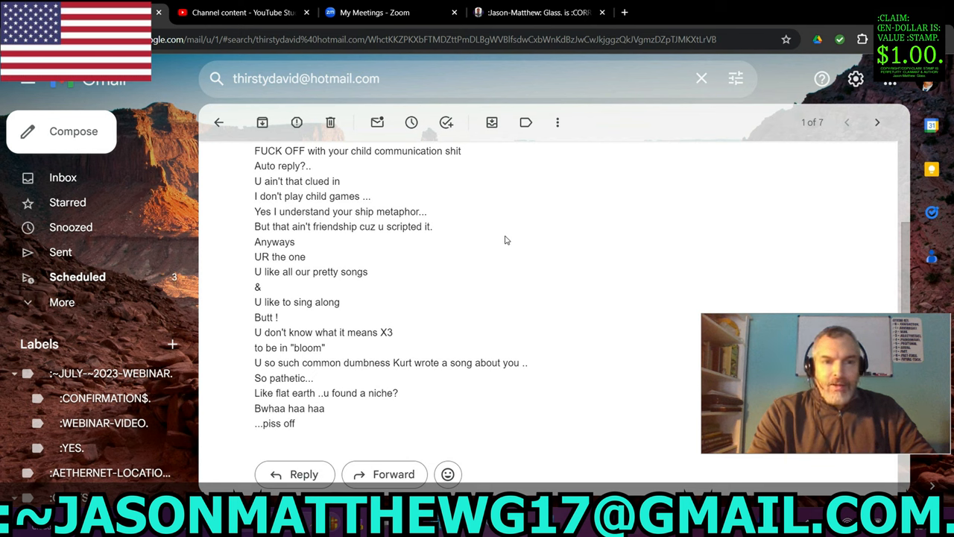
scroll(505, 240, down, 1)
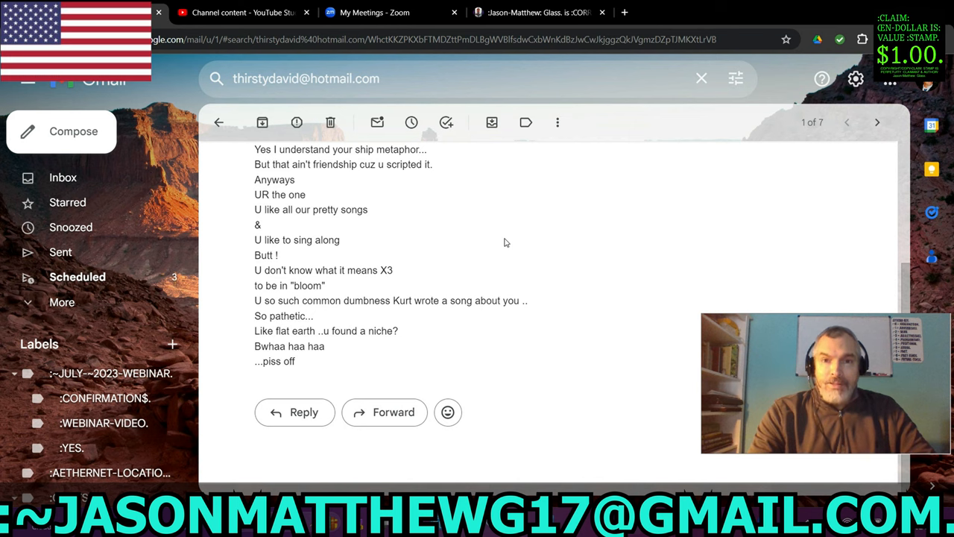
scroll(504, 242, up, 1)
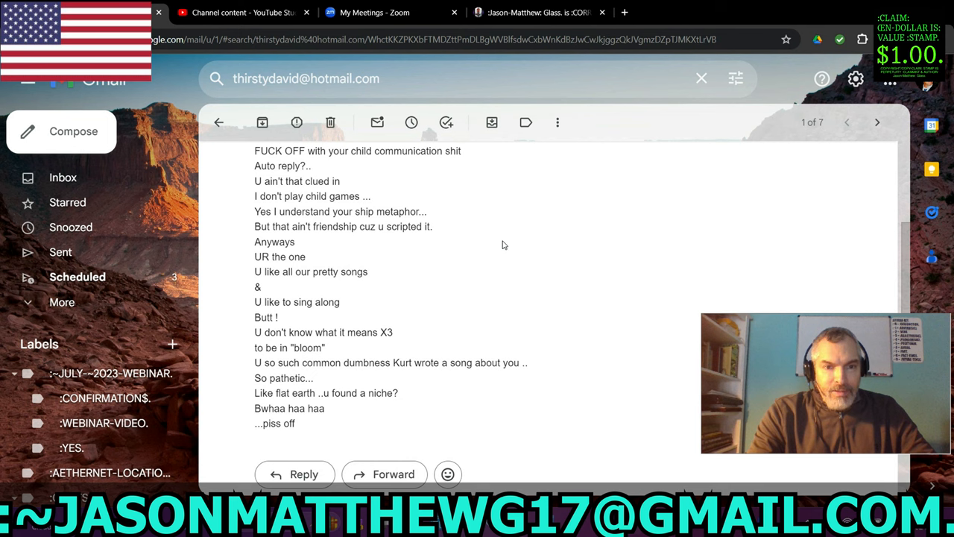
scroll(503, 243, down, 1)
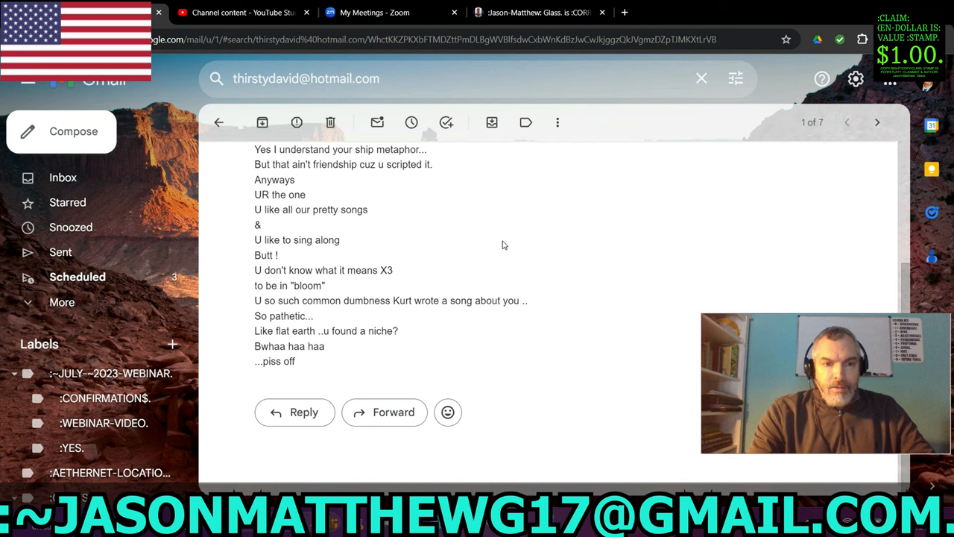
scroll(502, 244, down, 1)
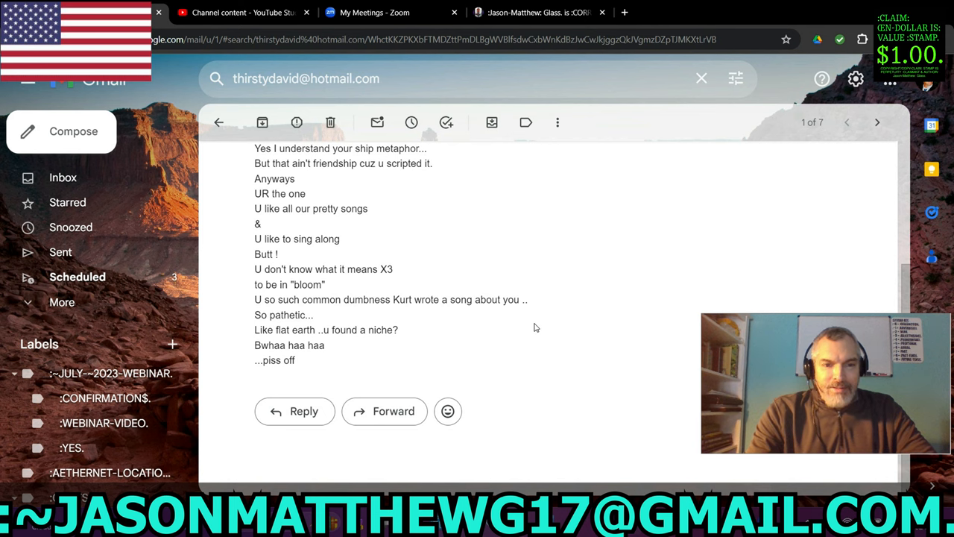
scroll(535, 326, up, 5)
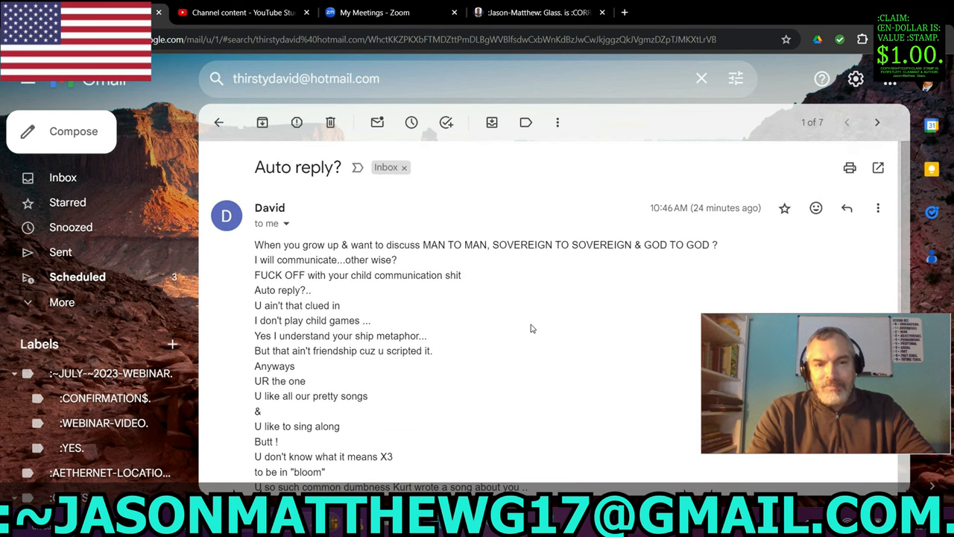